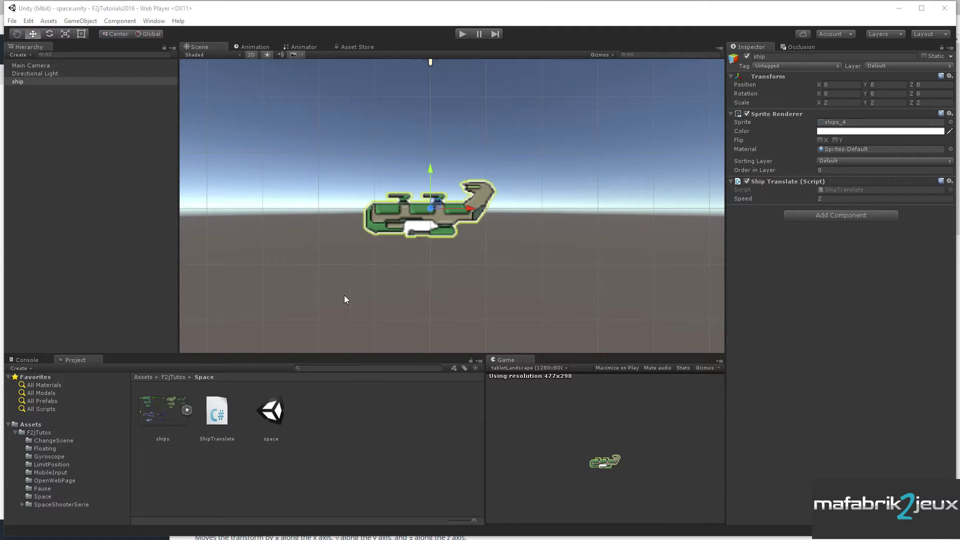
# Step: In the Space folder, automatically slice the ships sprite sheet in the Sprite Editor and apply it
pyautogui.click(174, 377)
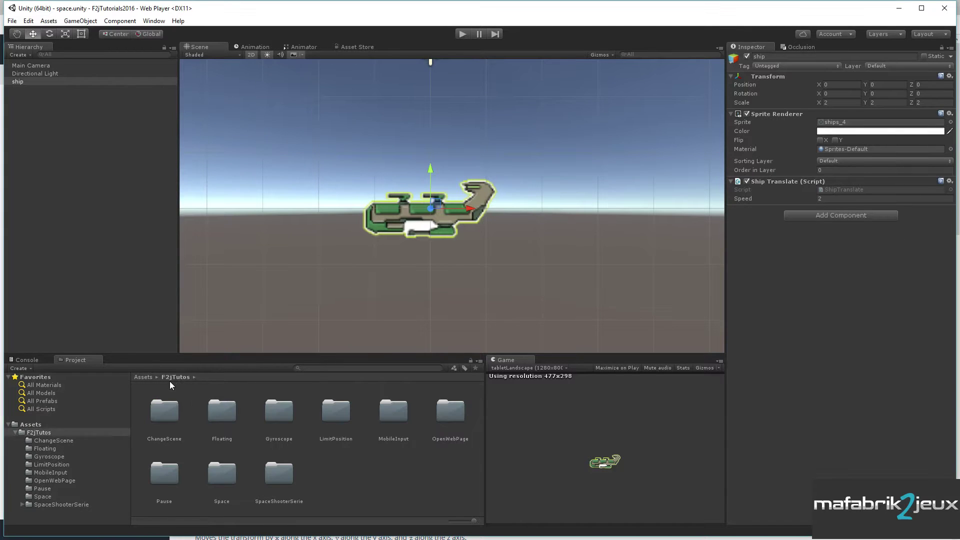
pyautogui.doubleClick(225, 476)
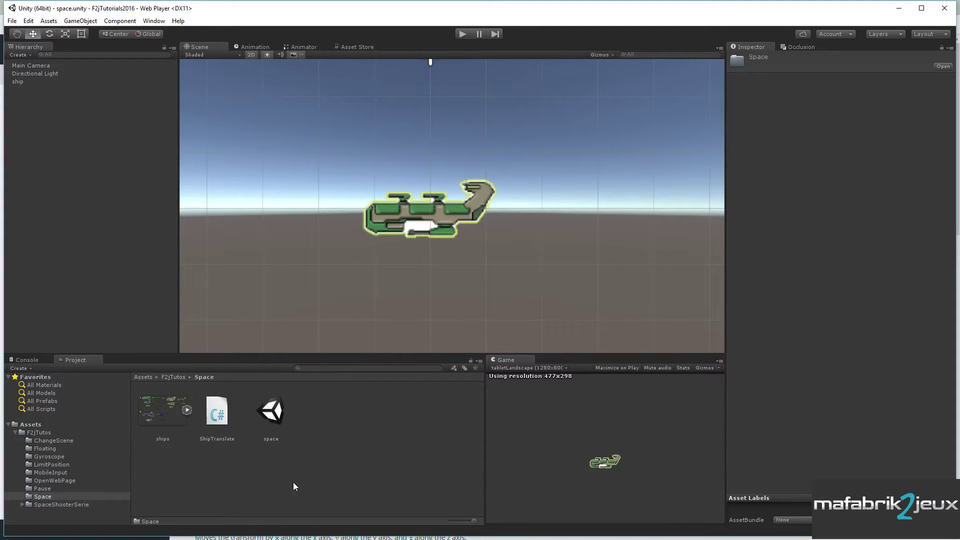
pyautogui.click(160, 410)
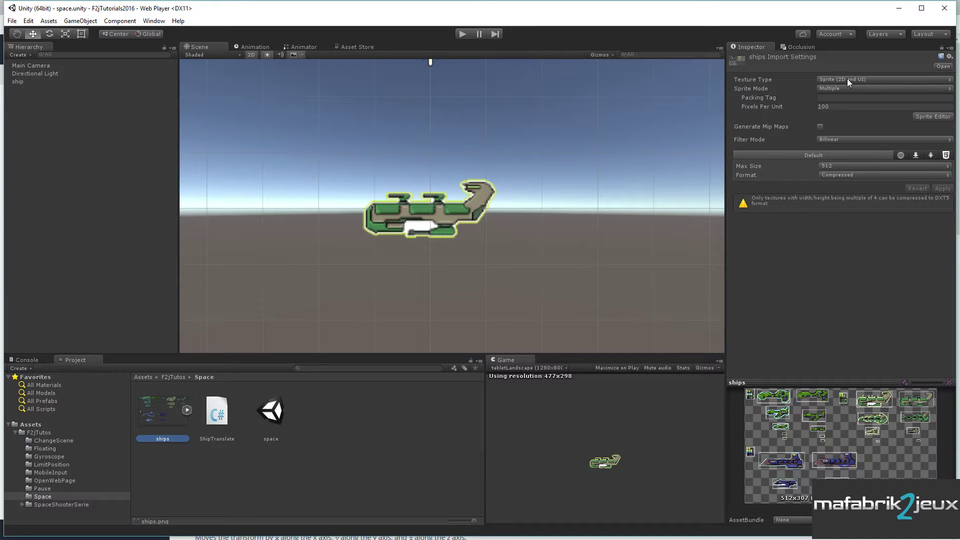
pyautogui.click(933, 116)
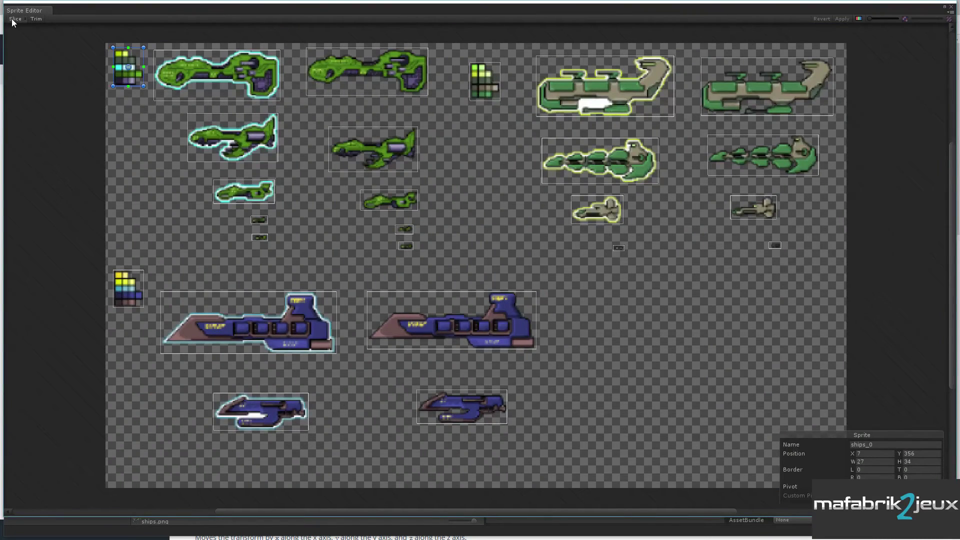
pyautogui.click(15, 19)
pyautogui.click(100, 85)
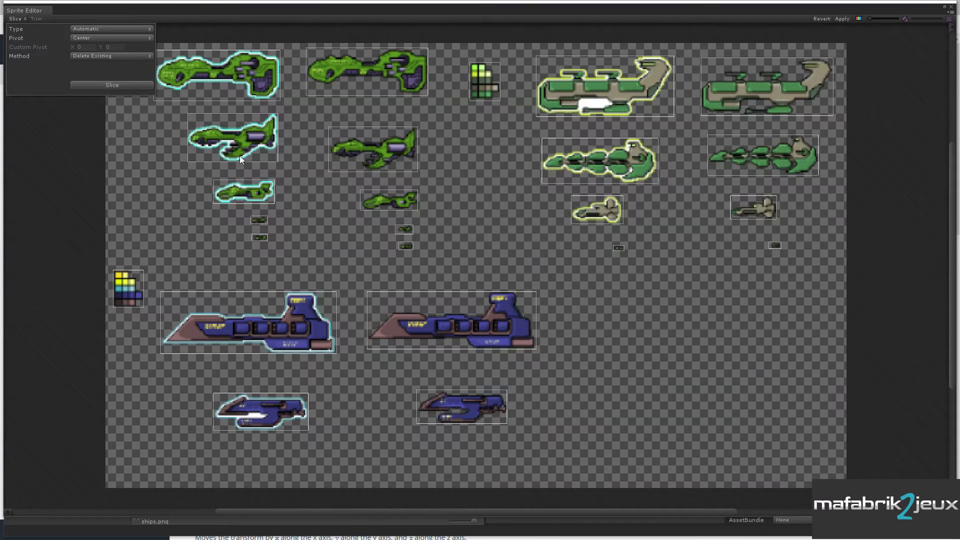
pyautogui.click(843, 19)
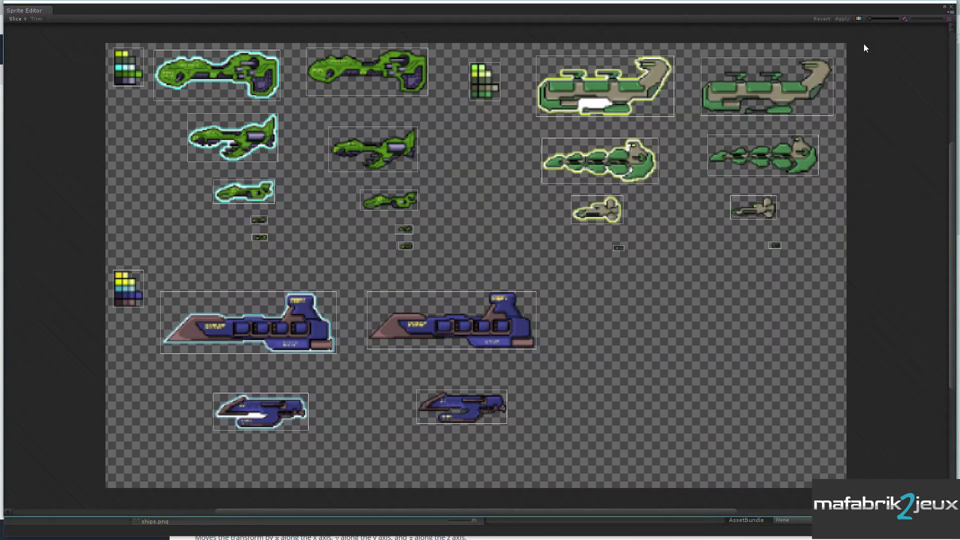
pyautogui.click(951, 8)
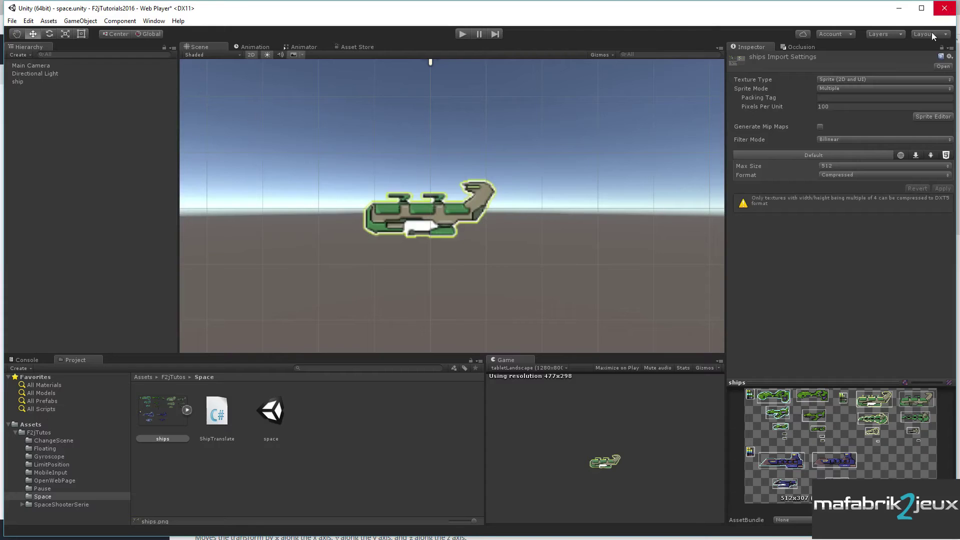
# Step: Expand the ships sheet to check its new sprites, and select the ship in the Hierarchy
pyautogui.click(189, 411)
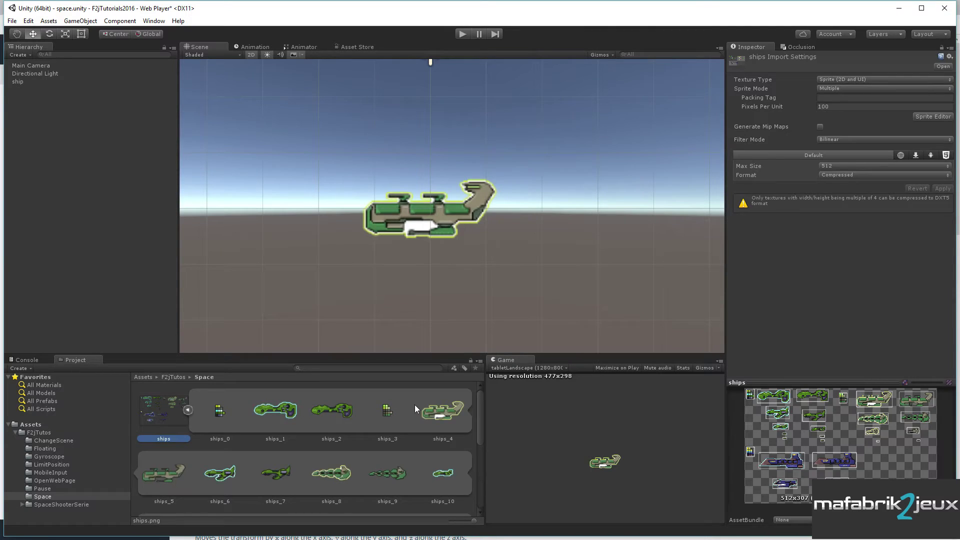
pyautogui.scroll(-3, 433, 412)
pyautogui.scroll(3, 423, 434)
pyautogui.click(21, 82)
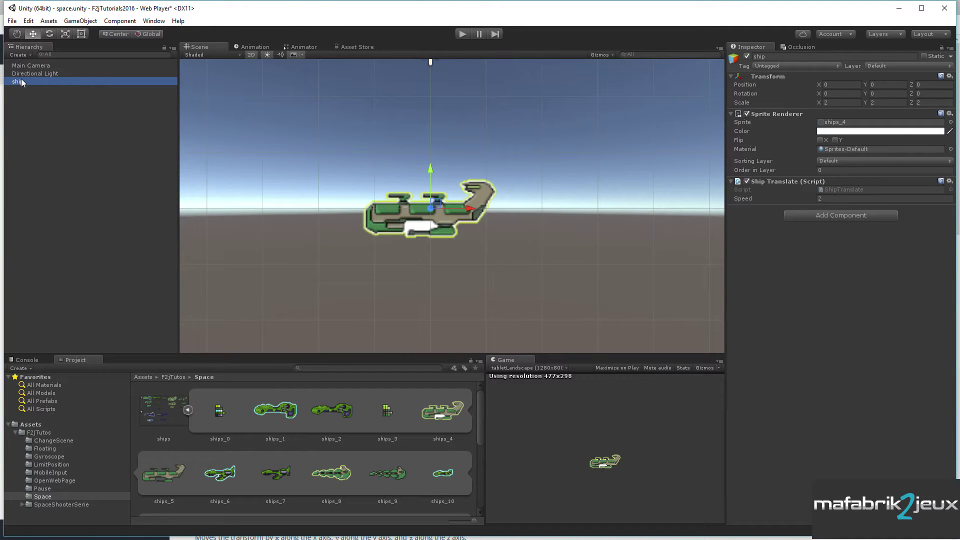
pyautogui.click(188, 410)
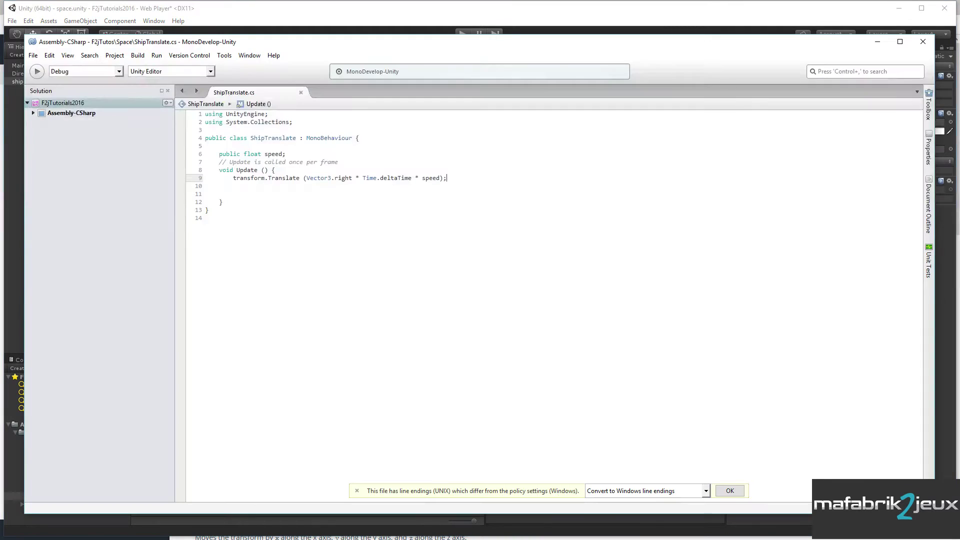
# Step: Insert a blank line after 'public float speed;' and save ShipTranslate.cs
pyautogui.click(293, 154)
pyautogui.press('Return')
pyautogui.hotkey('ctrl', 's')
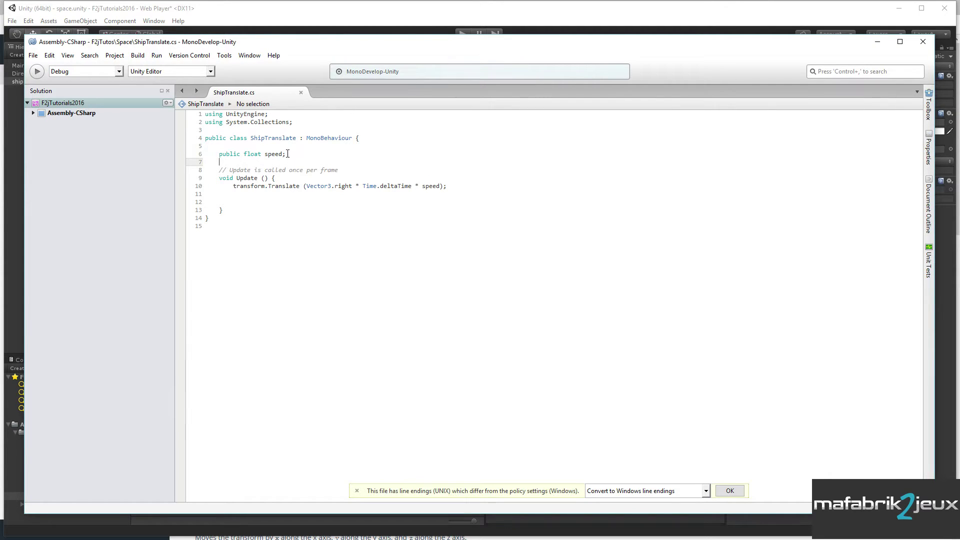
# Step: Highlight the speed declaration and then the Translate call's arguments on line 10
pyautogui.moveTo(218, 155); pyautogui.dragTo(291, 156)
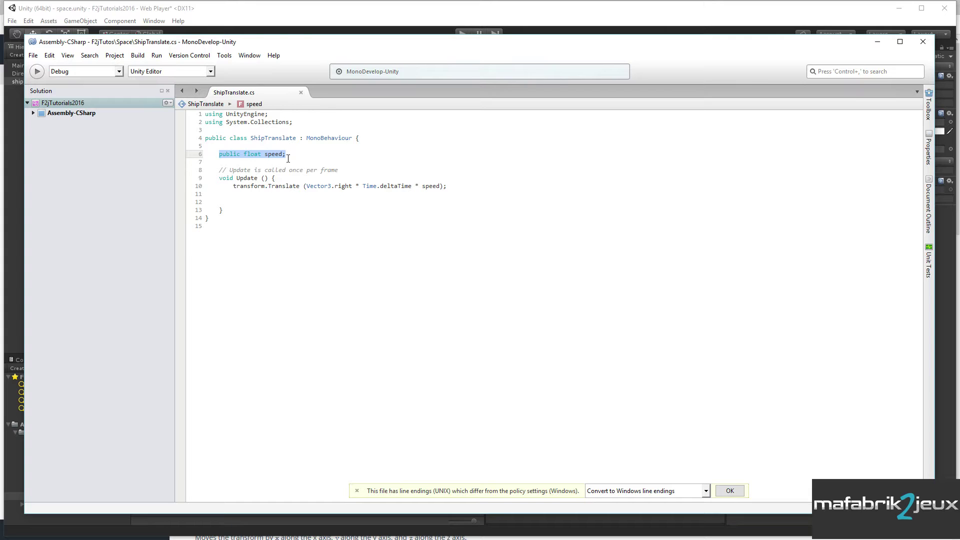
pyautogui.click(244, 187)
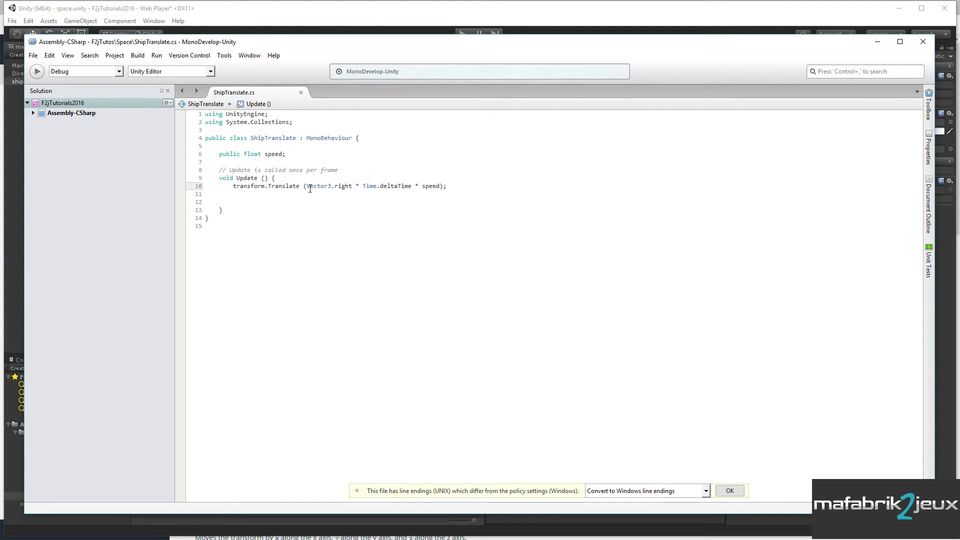
pyautogui.moveTo(306, 186)
pyautogui.mouseDown()
pyautogui.moveTo(425, 198)
pyautogui.moveTo(441, 186)
pyautogui.mouseUp()
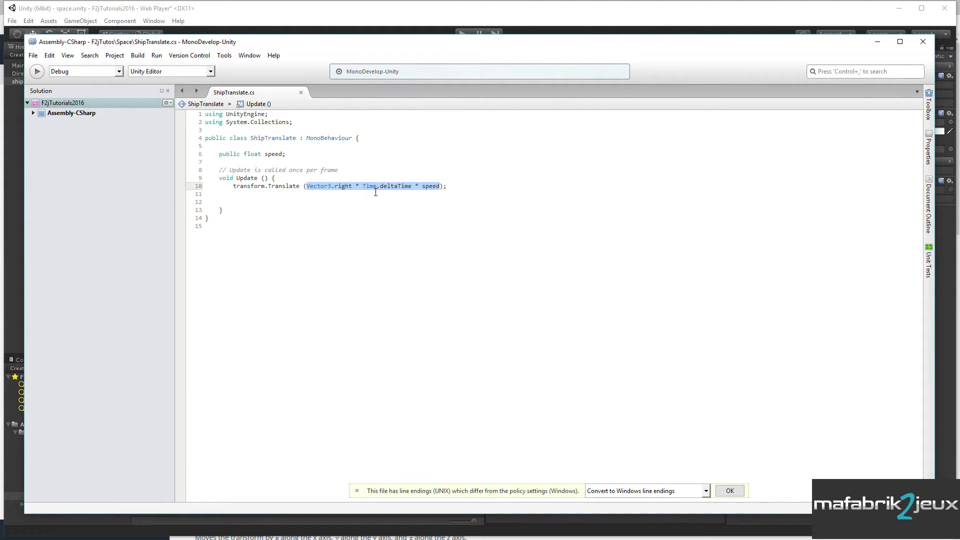
# Step: Type a trial 'transform.transla' line below the Translate call, then delete it
pyautogui.click(457, 187)
pyautogui.press('Return')
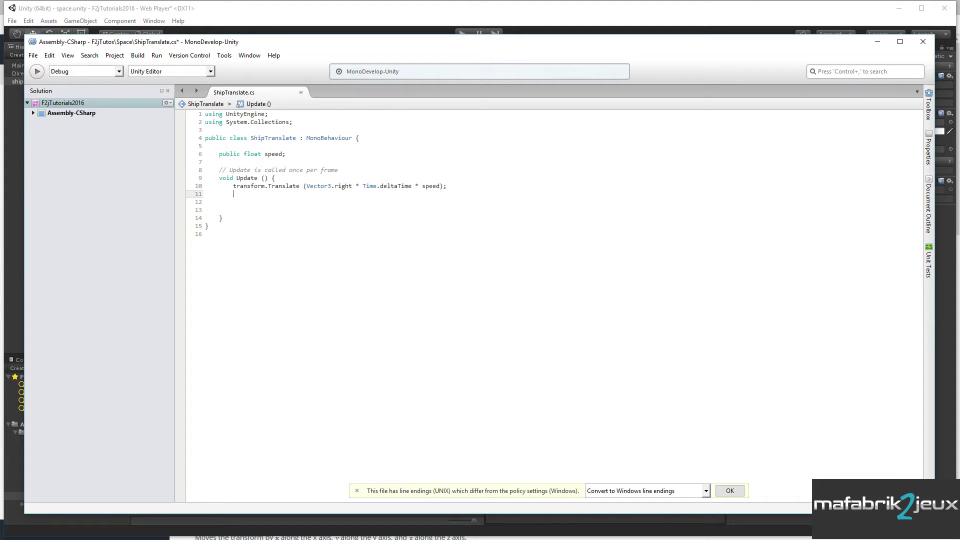
pyautogui.press('Return')
pyautogui.write('transfomr')
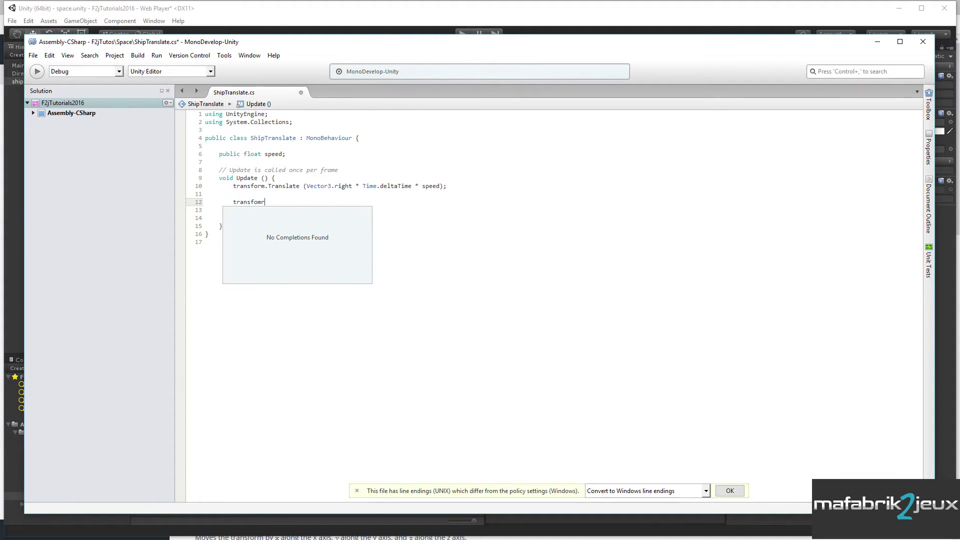
pyautogui.press('BackSpace')
pyautogui.press('BackSpace')
pyautogui.press('BackSpace')
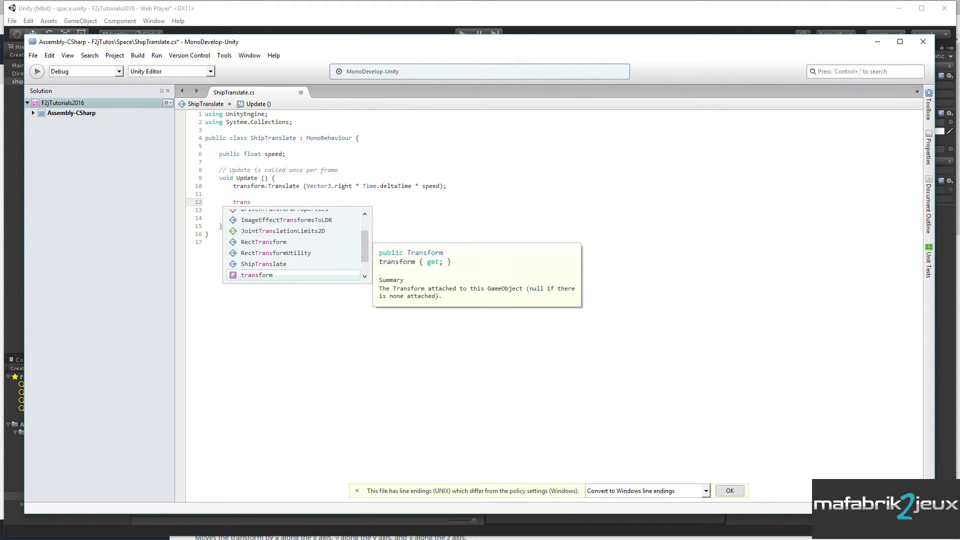
pyautogui.write('fo')
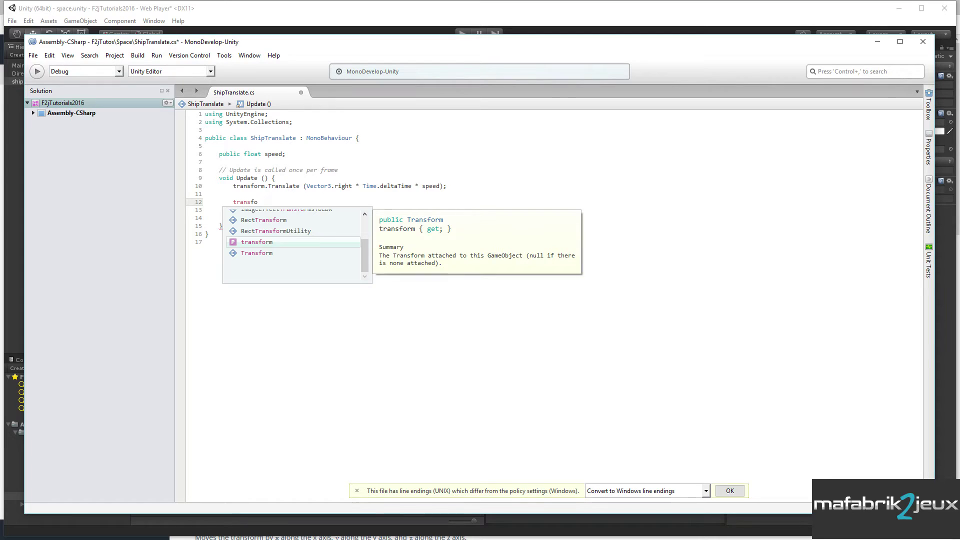
pyautogui.press('Return')
pyautogui.write('.')
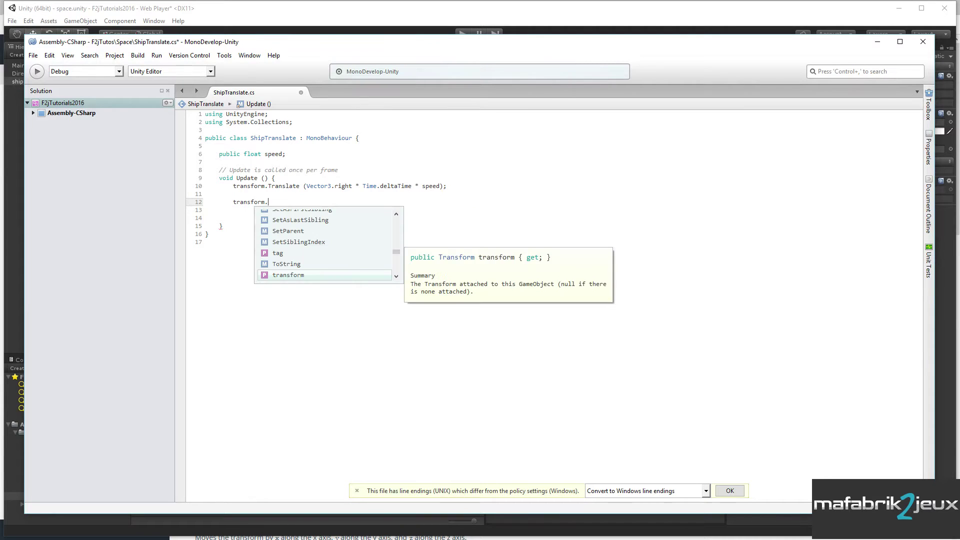
pyautogui.write('transla')
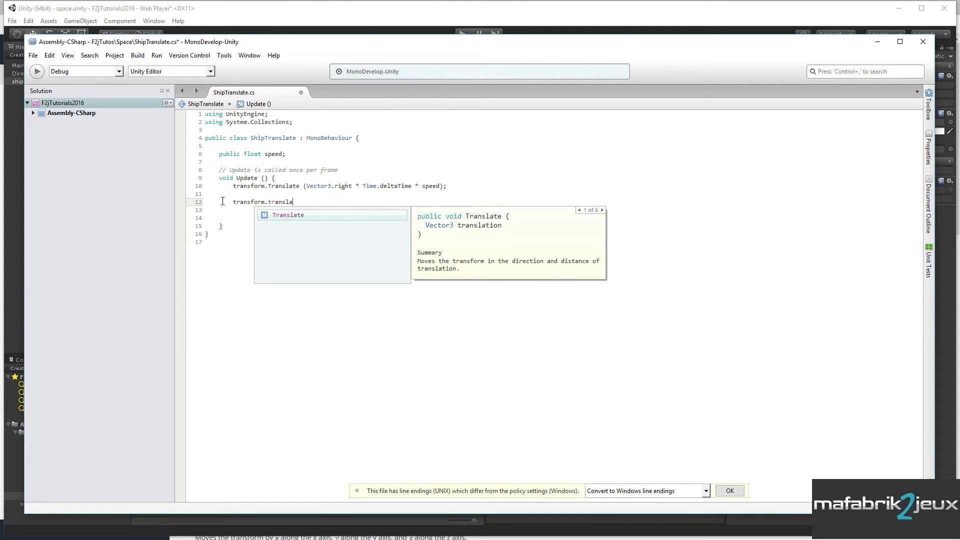
pyautogui.moveTo(233, 201); pyautogui.dragTo(314, 207)
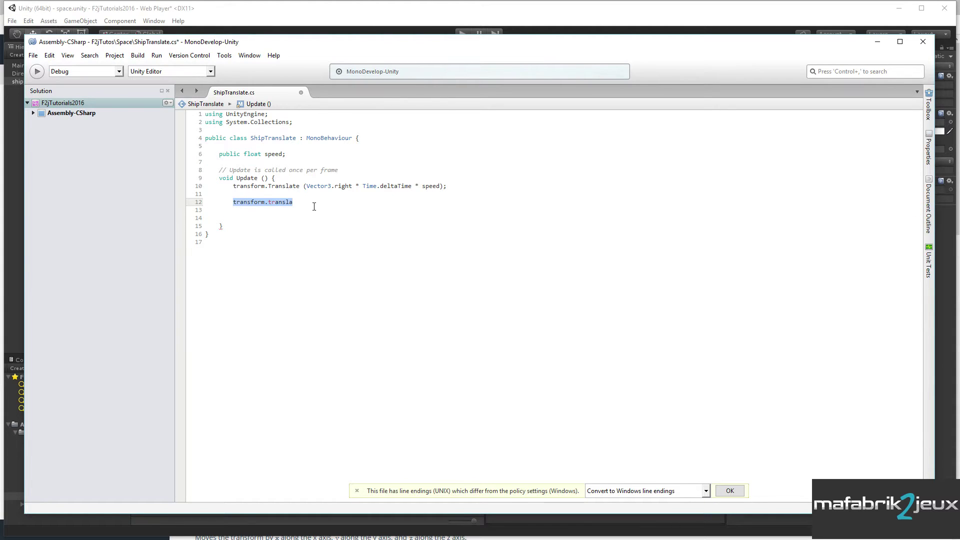
pyautogui.press('BackSpace')
# Step: Append the comment '// (1,0,0) ==> right' to line 10 and save the script
pyautogui.click(459, 186)
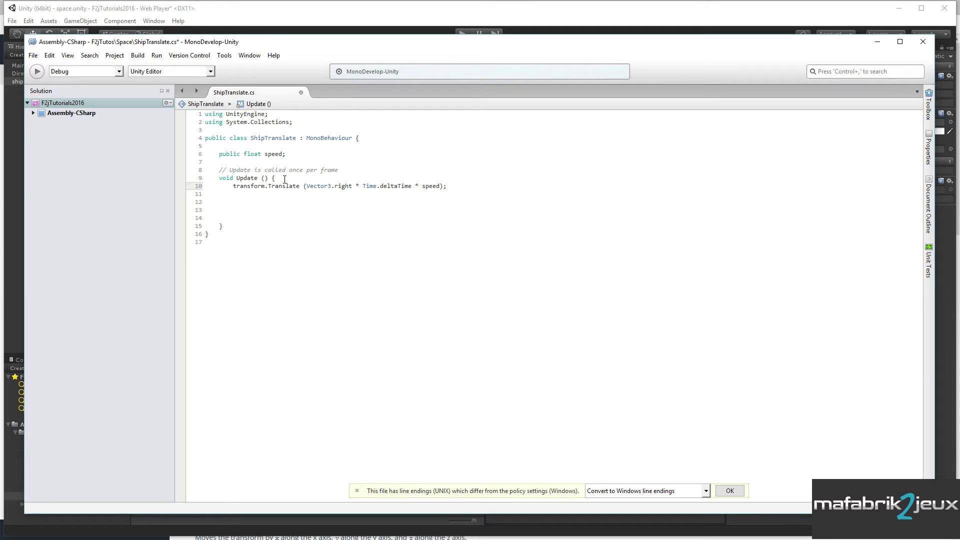
pyautogui.doubleClick(428, 186)
pyautogui.moveTo(361, 186); pyautogui.dragTo(413, 187)
pyautogui.moveTo(307, 187); pyautogui.dragTo(353, 187)
pyautogui.click(459, 187)
pyautogui.write('// (')
pyautogui.write('1,')
pyautogui.write('0,0')
pyautogui.write(') ==>')
pyautogui.write(' right')
pyautogui.hotkey('ctrl', 's')
# Step: Back in Unity, briefly view the scene in 3D perspective, then return to 2D
pyautogui.click(434, 19)
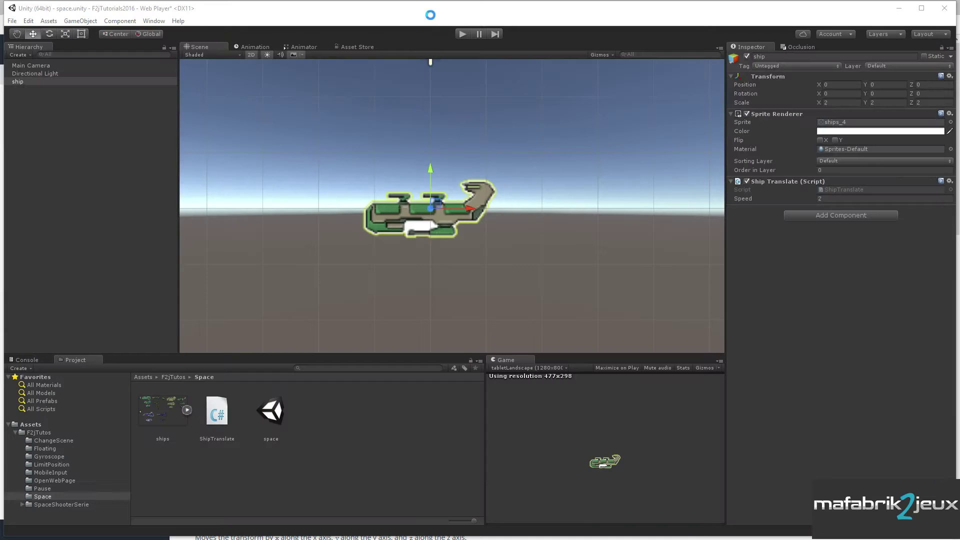
pyautogui.click(253, 57)
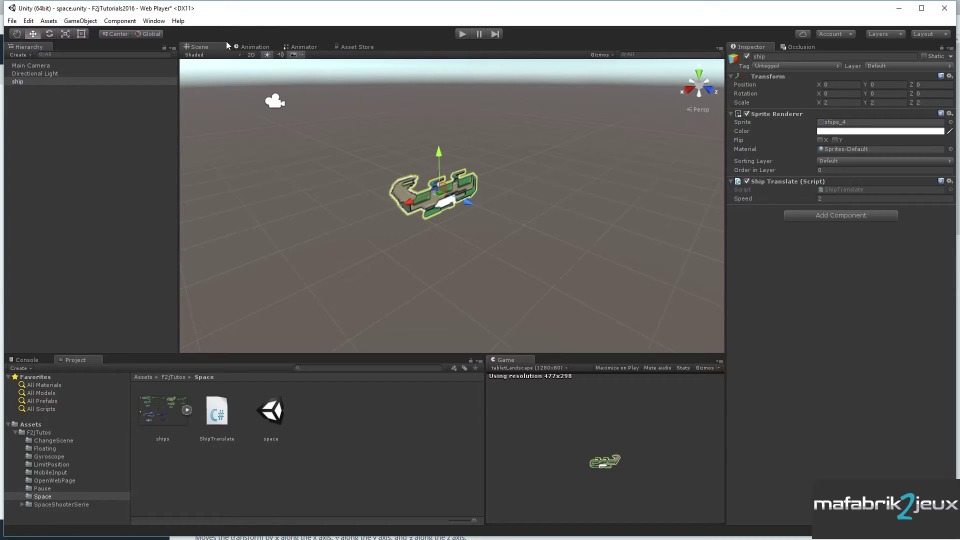
pyautogui.click(250, 55)
# Step: Select the ship with the Move tool and play the scene
pyautogui.click(25, 83)
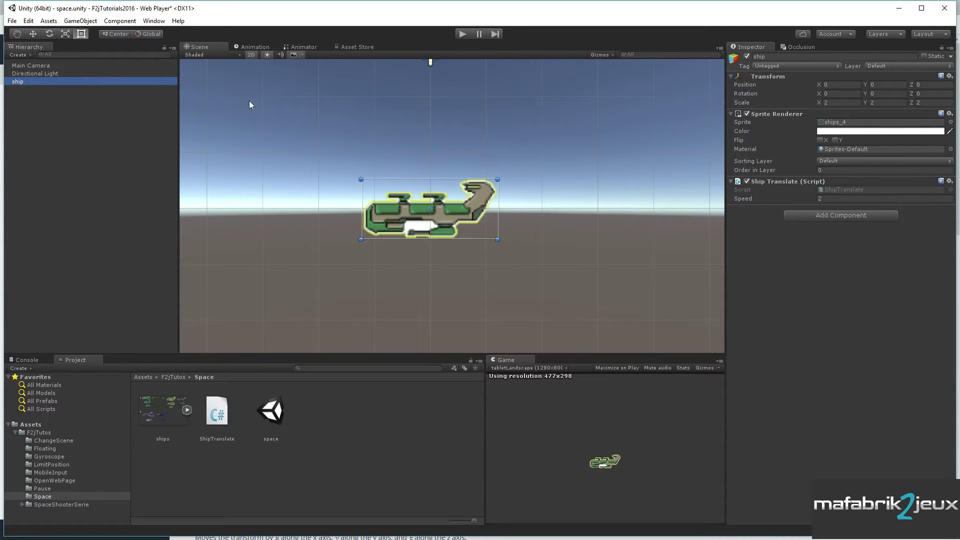
pyautogui.click(33, 34)
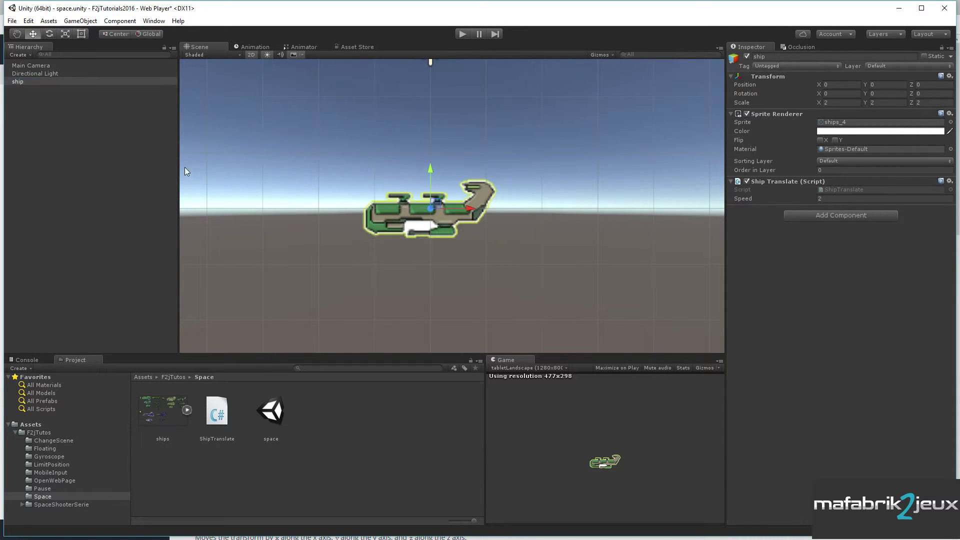
pyautogui.click(463, 34)
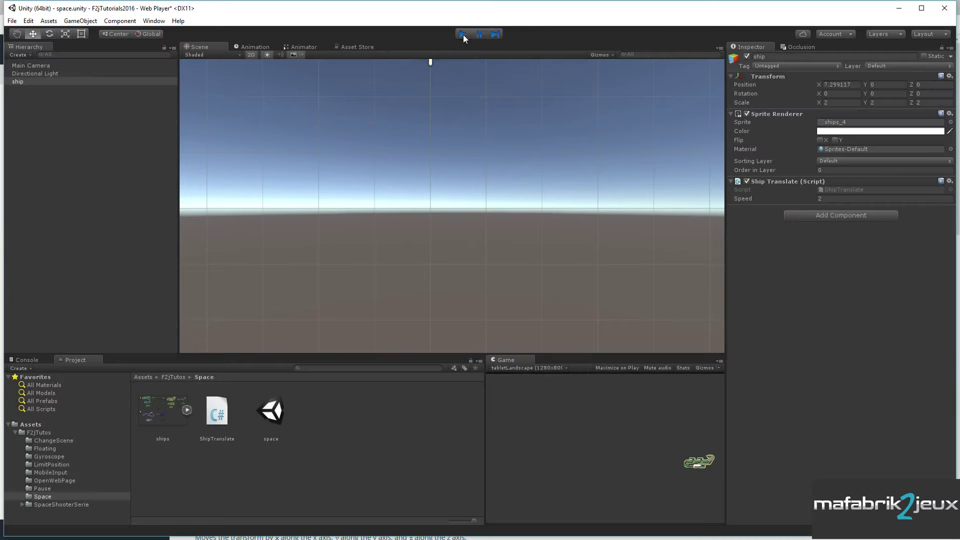
# Step: Stop play mode so the ship resets to X 0
pyautogui.click(463, 34)
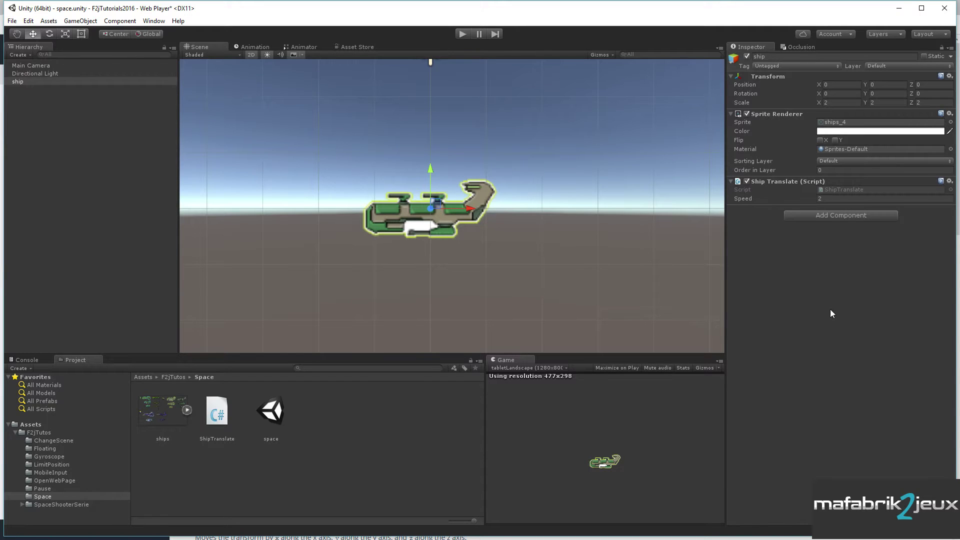
pyautogui.click(860, 215)
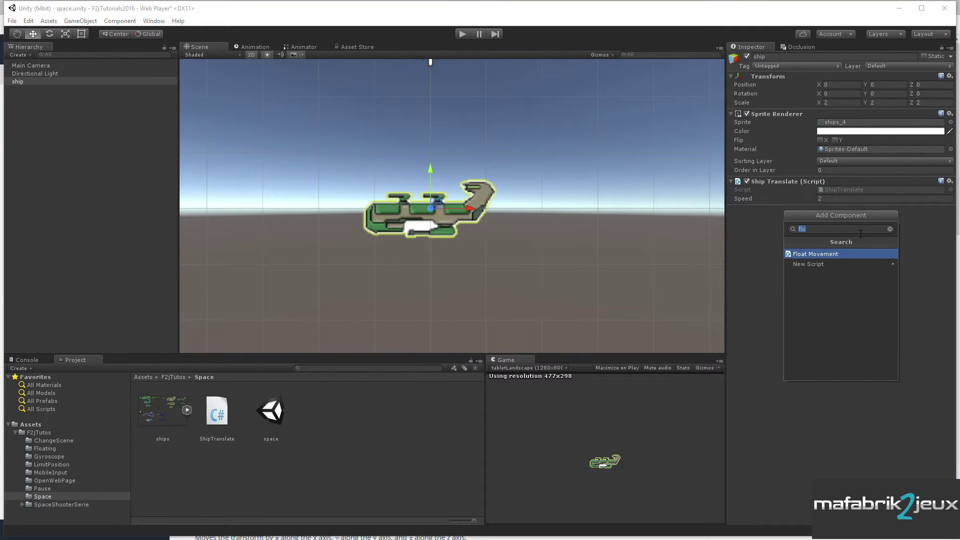
pyautogui.write('ship')
pyautogui.click(752, 253)
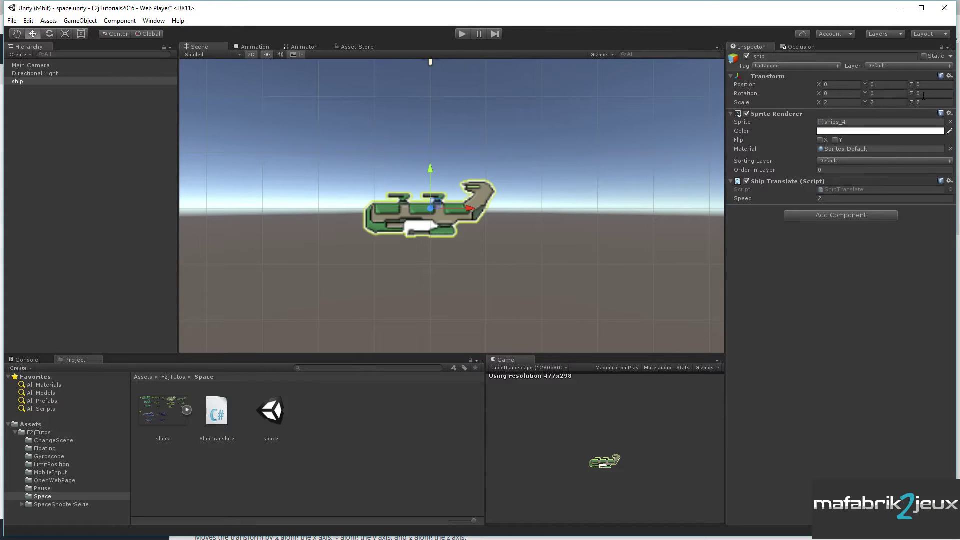
# Step: Rotate the ship and set its Z rotation to -45
pyautogui.click(50, 34)
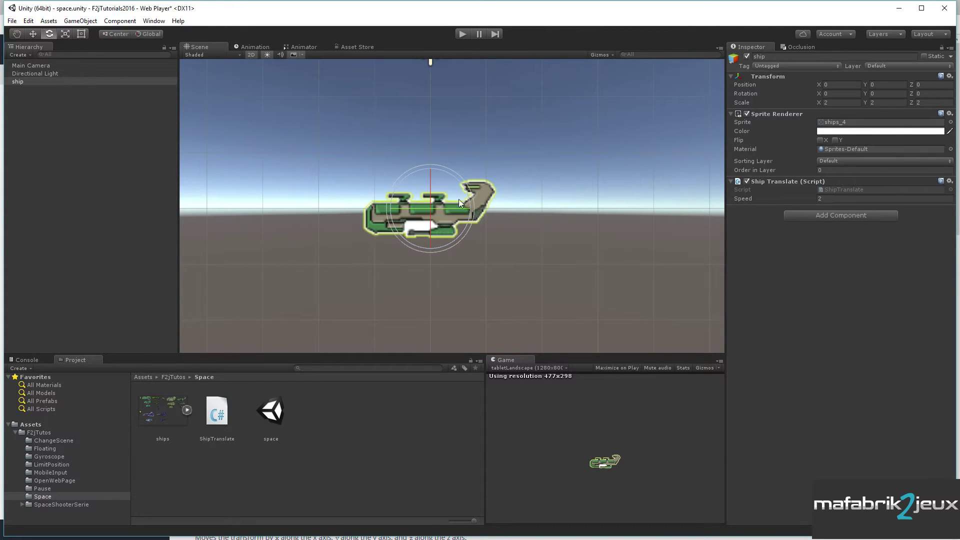
pyautogui.moveTo(458, 183); pyautogui.dragTo(467, 233)
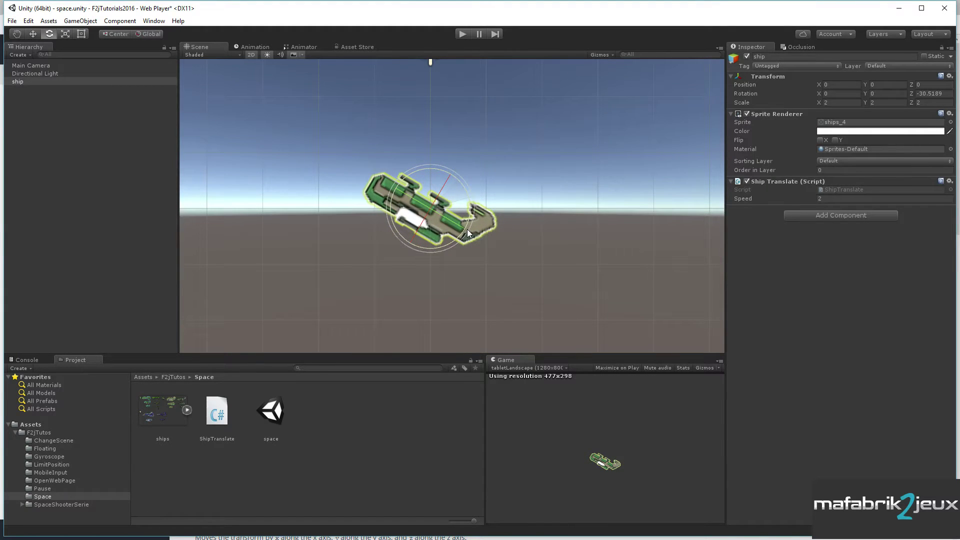
pyautogui.click(929, 94)
pyautogui.write('-45')
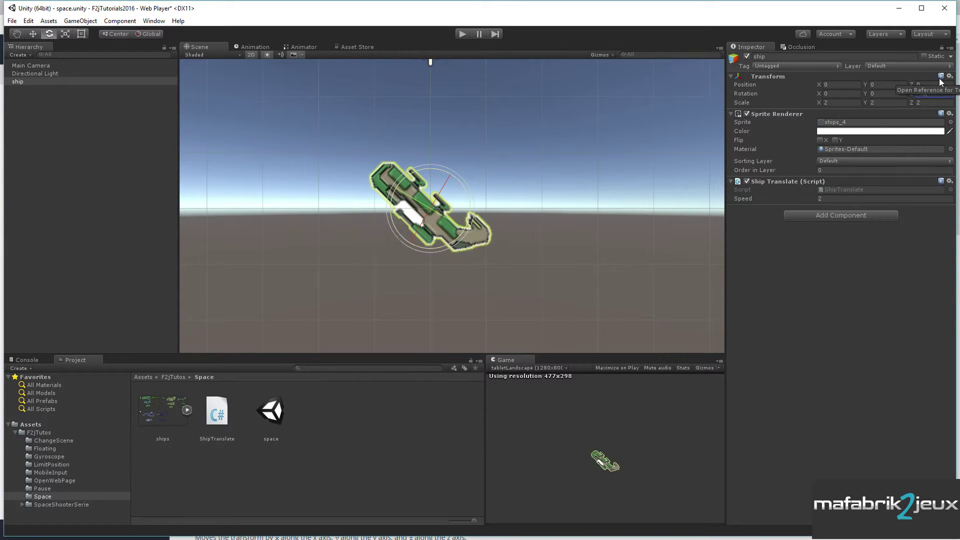
pyautogui.click(28, 75)
pyautogui.click(27, 80)
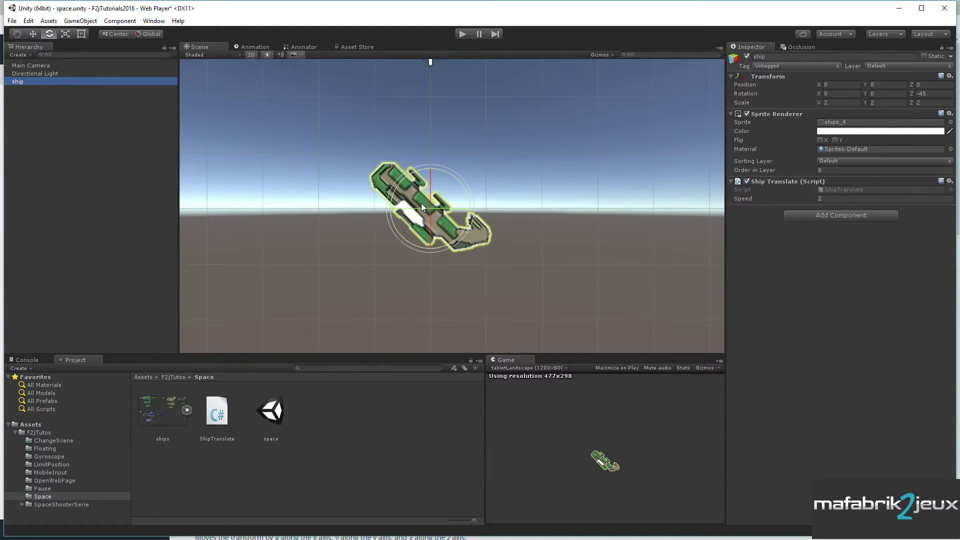
# Step: Play the scene to watch the rotated ship move, then switch to the Transform.Translate docs
pyautogui.click(461, 38)
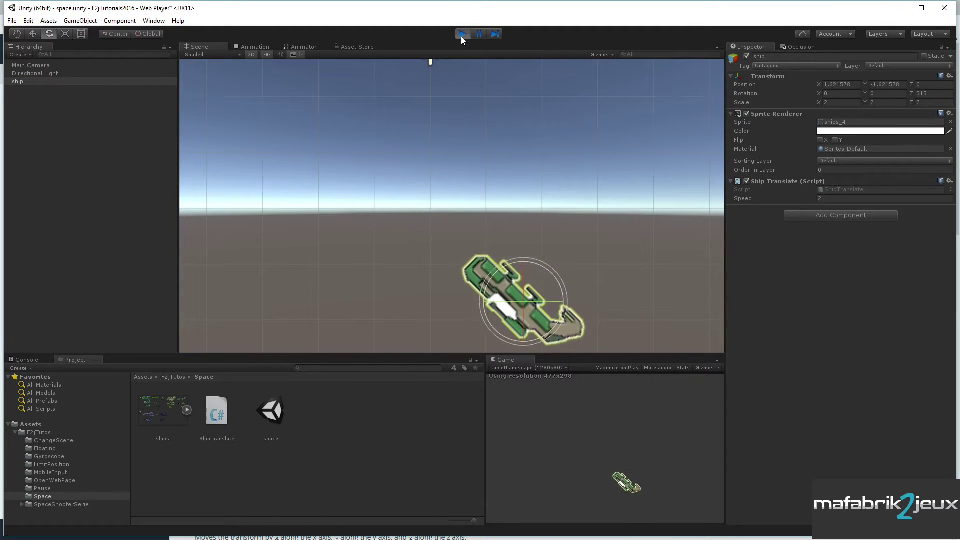
pyautogui.click(461, 36)
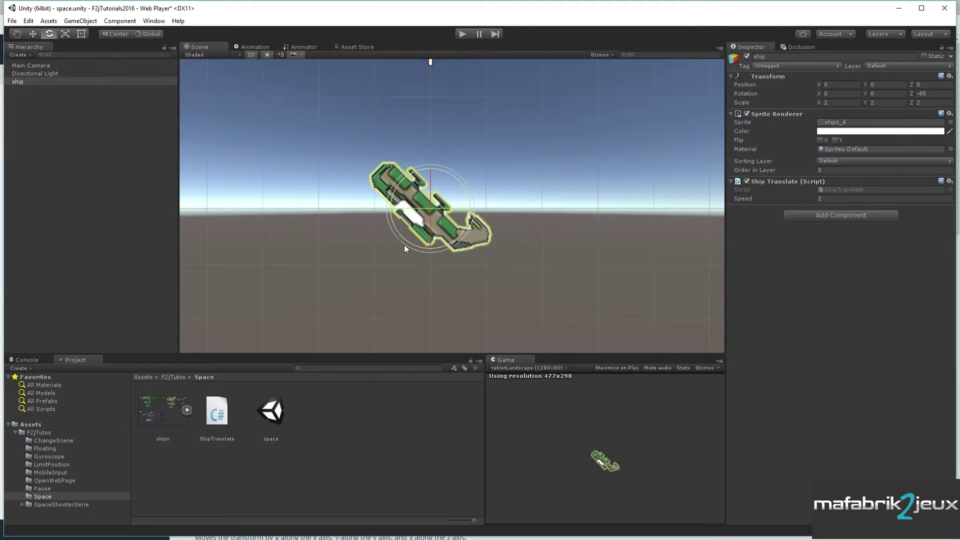
pyautogui.click(249, 55)
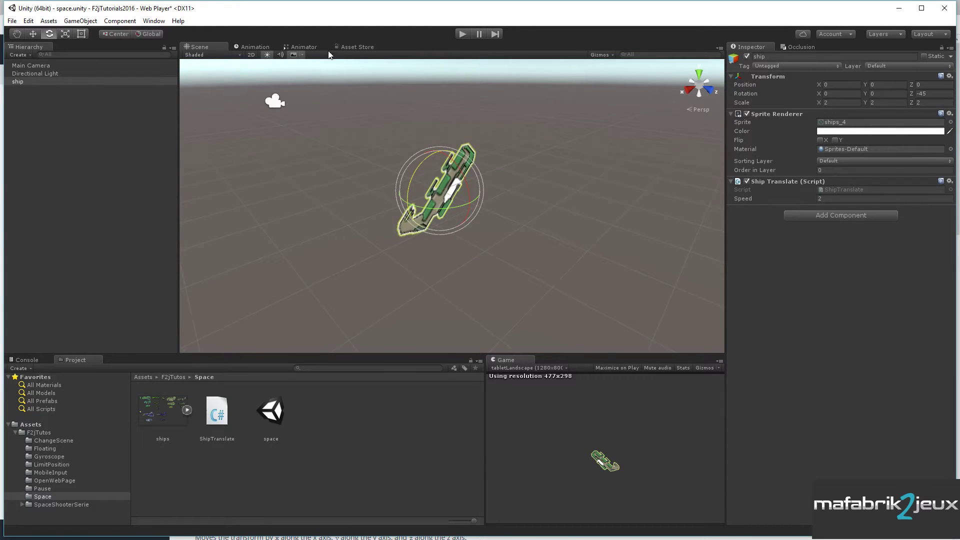
pyautogui.click(251, 55)
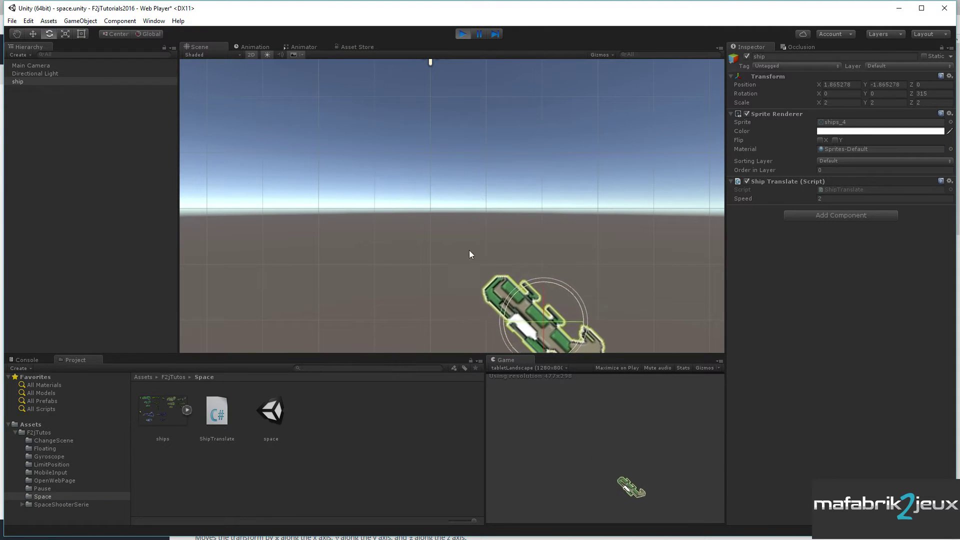
pyautogui.click(463, 35)
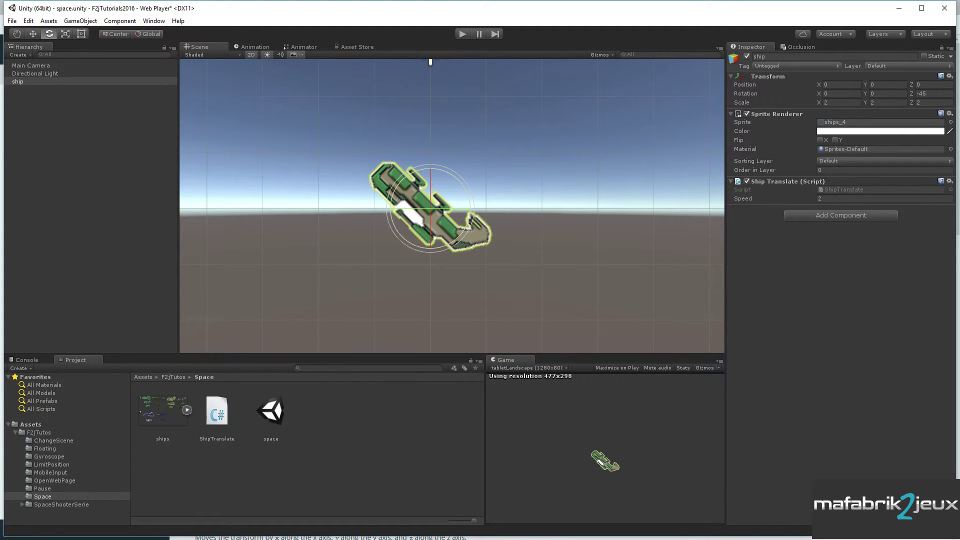
pyautogui.hotkey('alt', 'Tab')
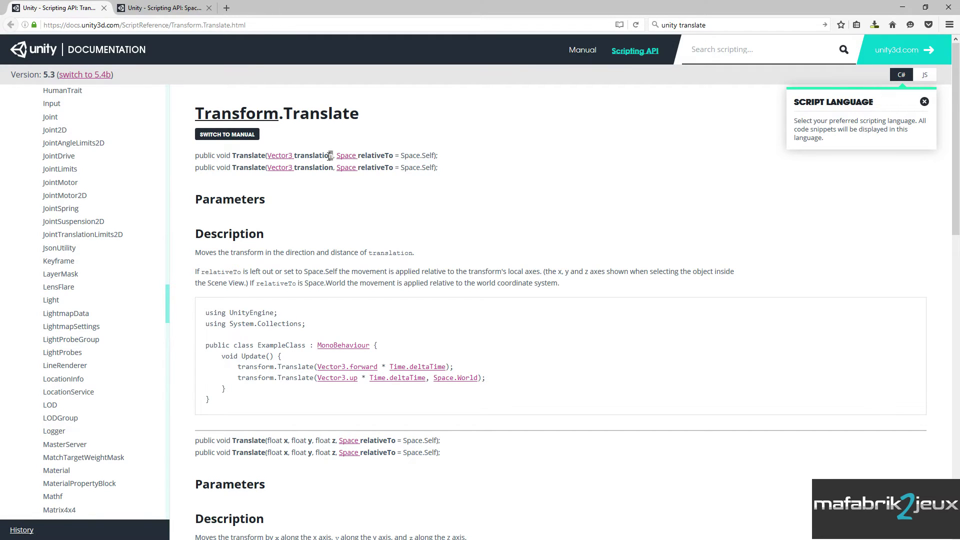
# Step: Highlight the Translate signature's Space.Self parameter and read the Space.Self page on local coordinates
pyautogui.moveTo(331, 156); pyautogui.dragTo(267, 155)
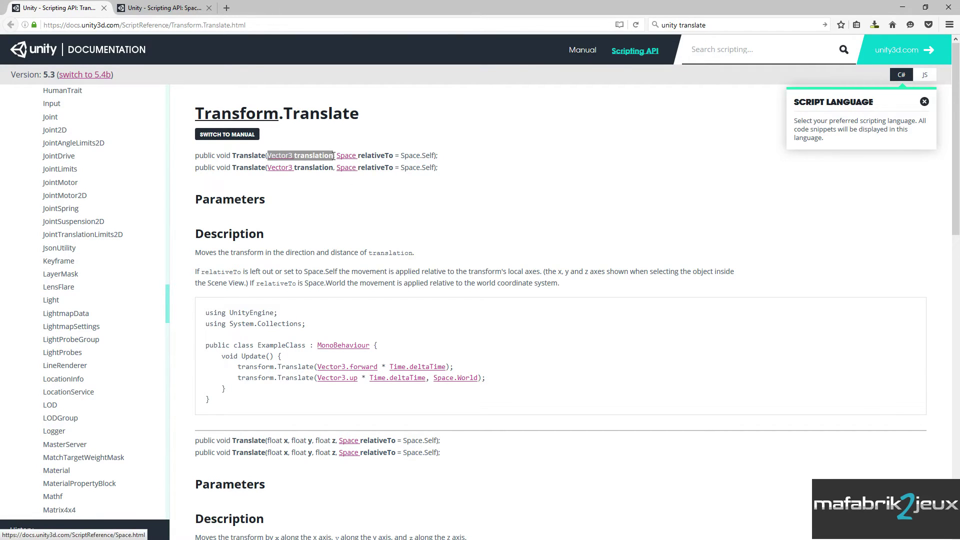
pyautogui.moveTo(335, 155); pyautogui.dragTo(434, 157)
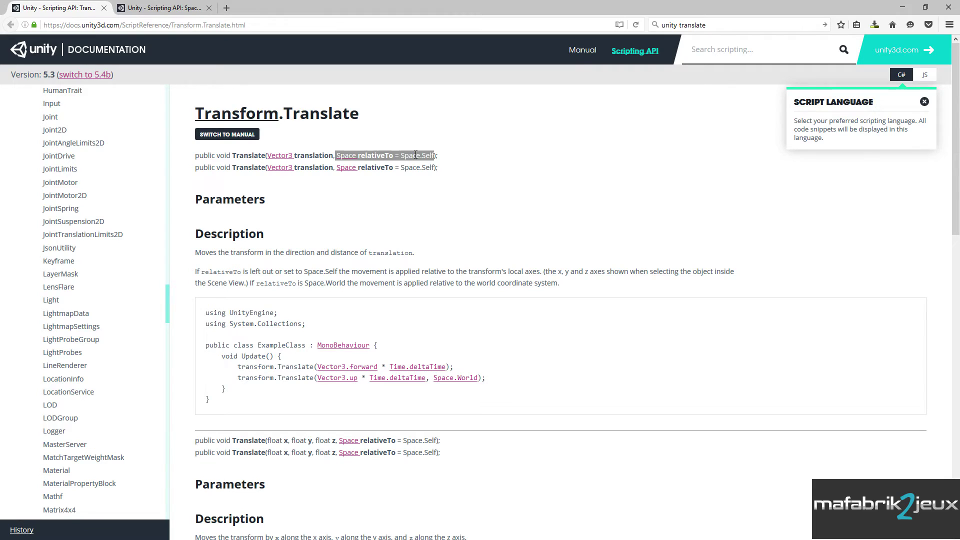
pyautogui.moveTo(401, 156); pyautogui.dragTo(436, 156)
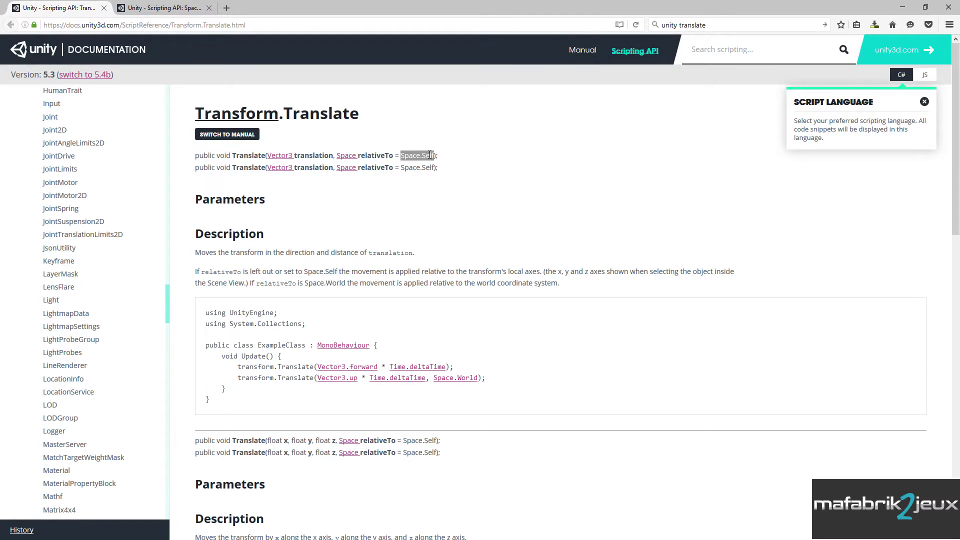
pyautogui.click(153, 13)
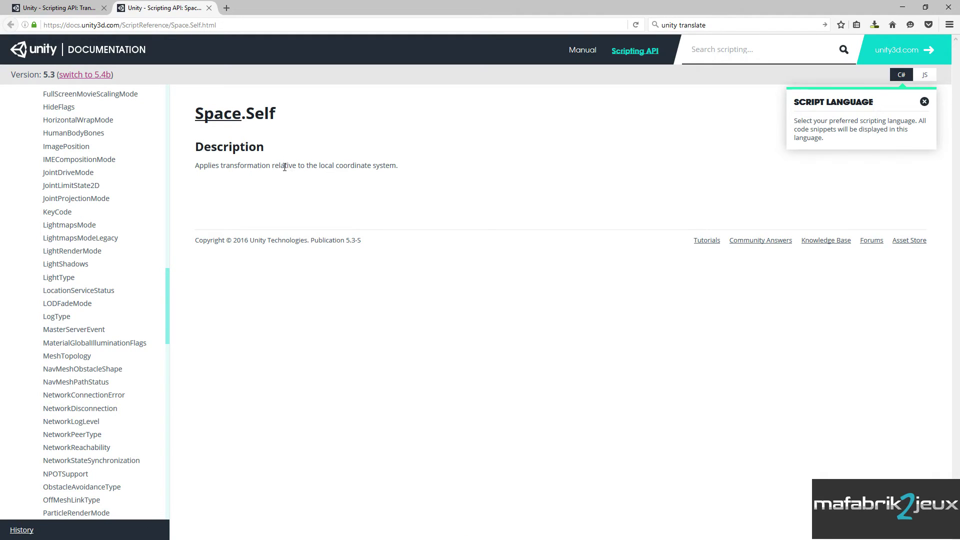
pyautogui.moveTo(318, 165); pyautogui.dragTo(398, 161)
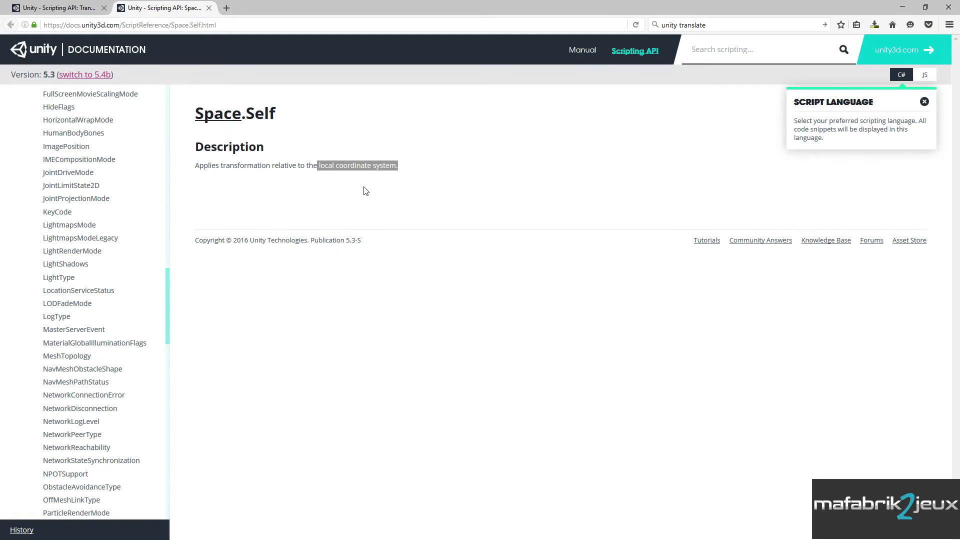
# Step: Read the Space enumeration page's world coordinate description in a new tab, then return to MonoDevelop
pyautogui.middleClick(220, 115)
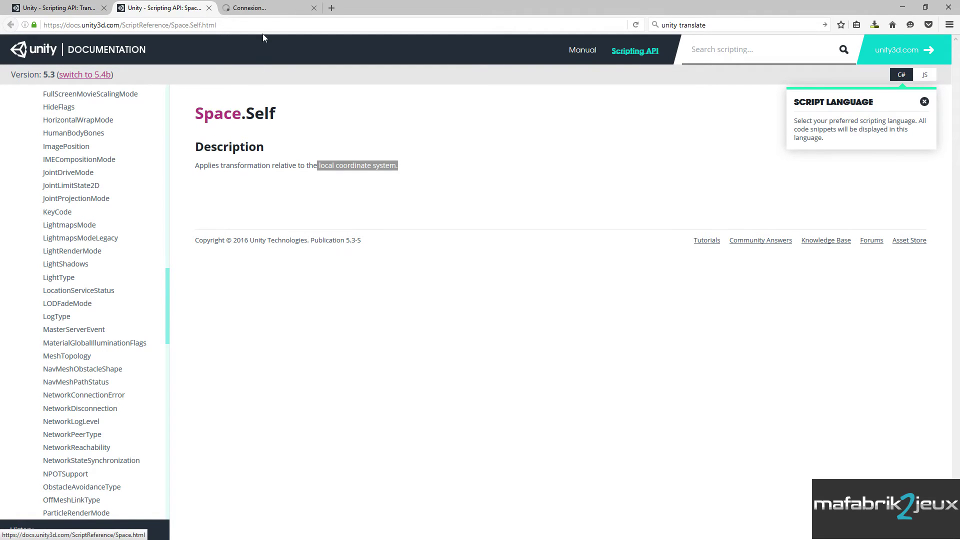
pyautogui.click(253, 8)
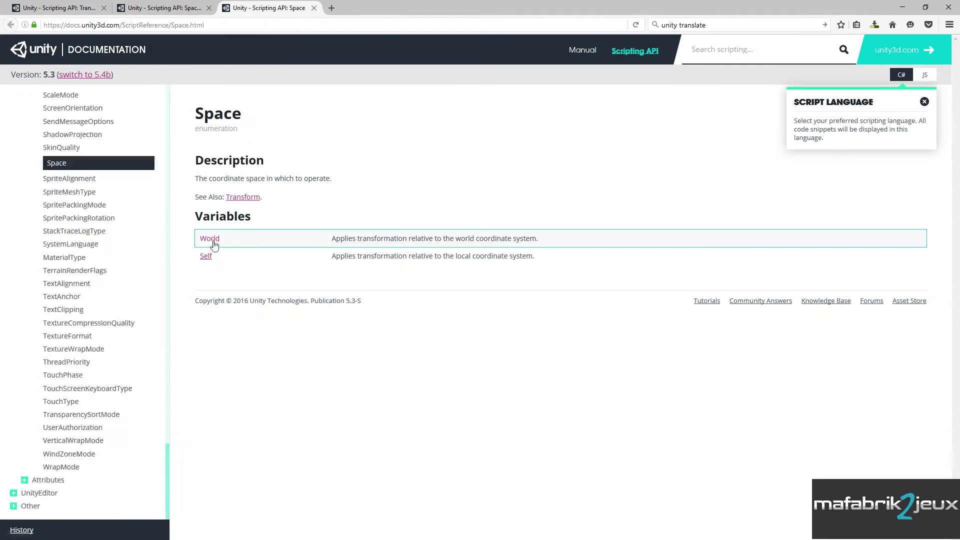
pyautogui.moveTo(460, 238); pyautogui.dragTo(552, 239)
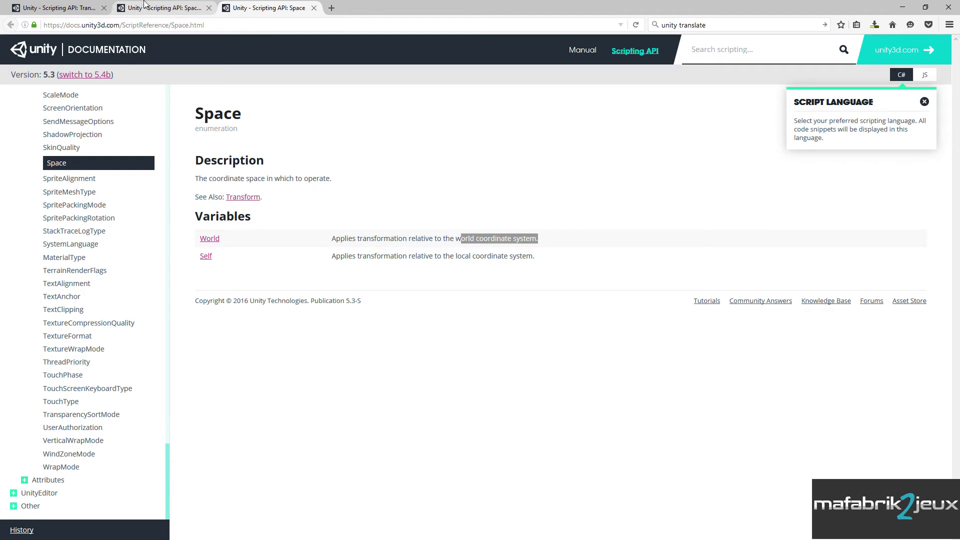
pyautogui.click(75, 7)
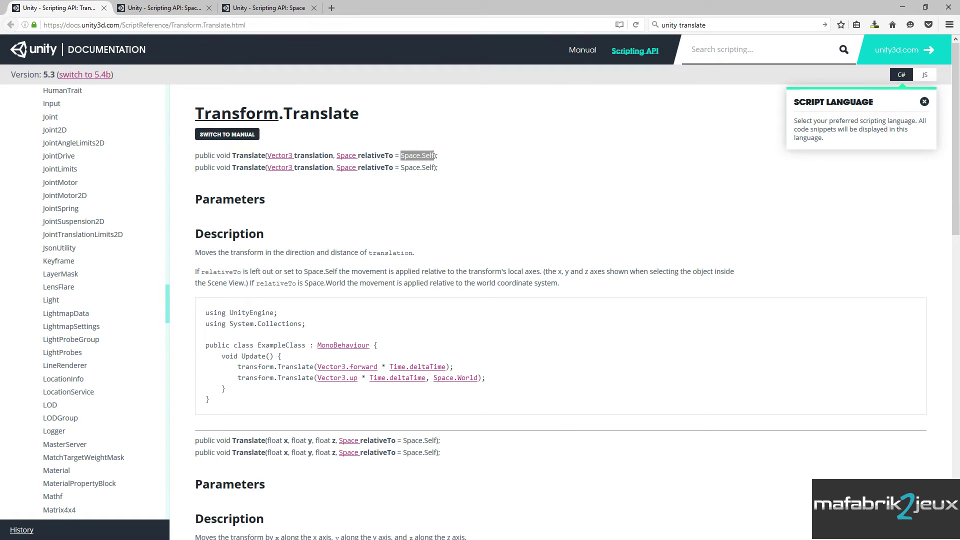
pyautogui.hotkey('alt', 'Tab')
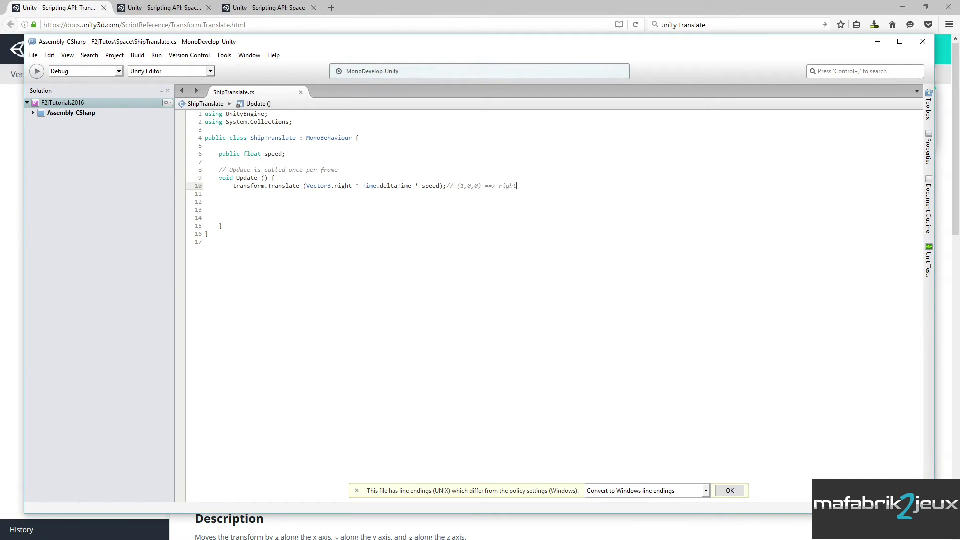
# Step: Toggle the ship's move handles from Global to Local and back, then switch the scene to 3D
pyautogui.hotkey('alt', 'Tab')
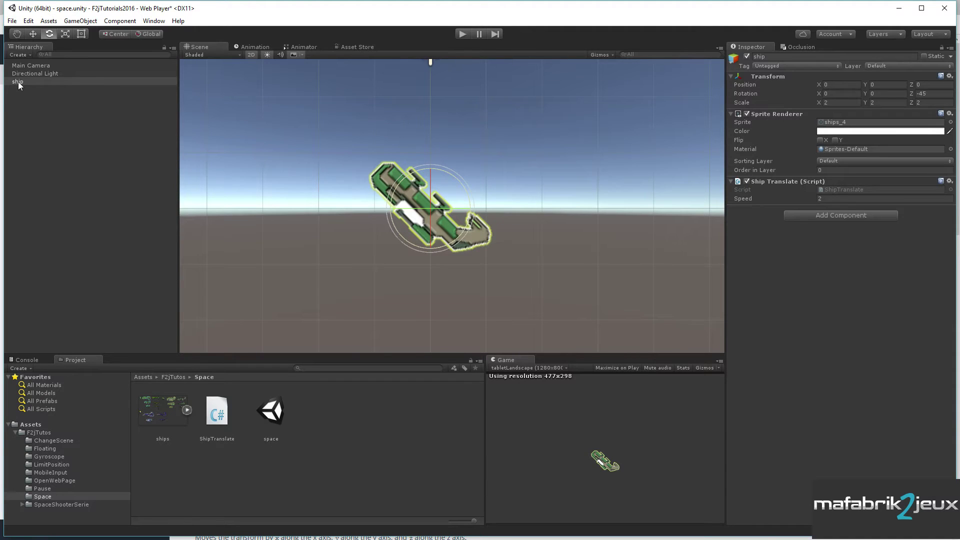
pyautogui.click(33, 35)
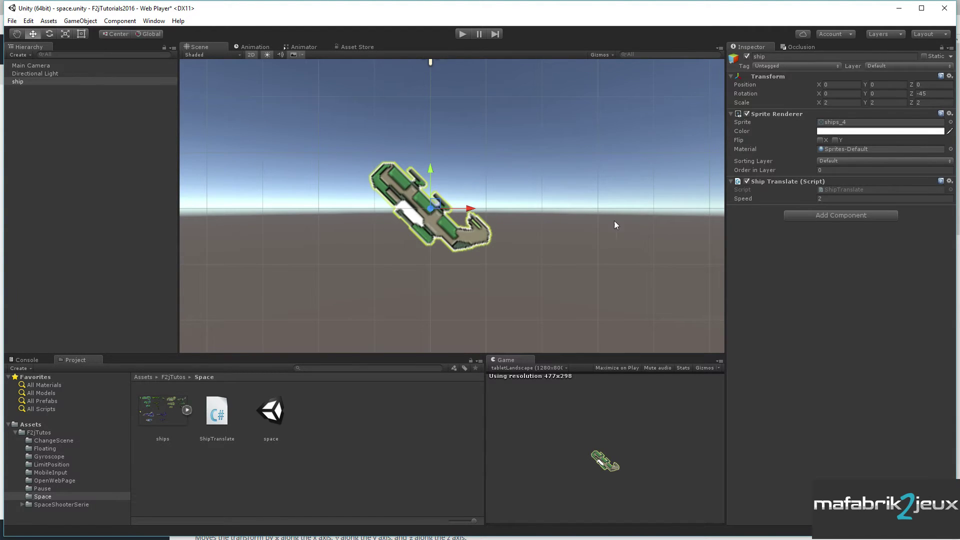
pyautogui.click(145, 35)
pyautogui.click(143, 34)
pyautogui.click(252, 54)
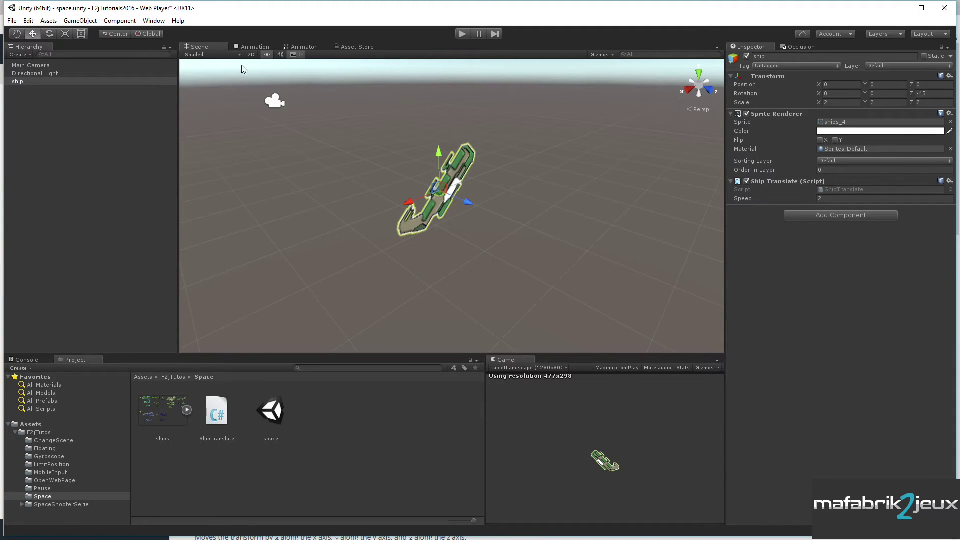
# Step: Turn 2D back on, set the handles to Local, and pick the Move tool
pyautogui.click(251, 55)
pyautogui.press('t')
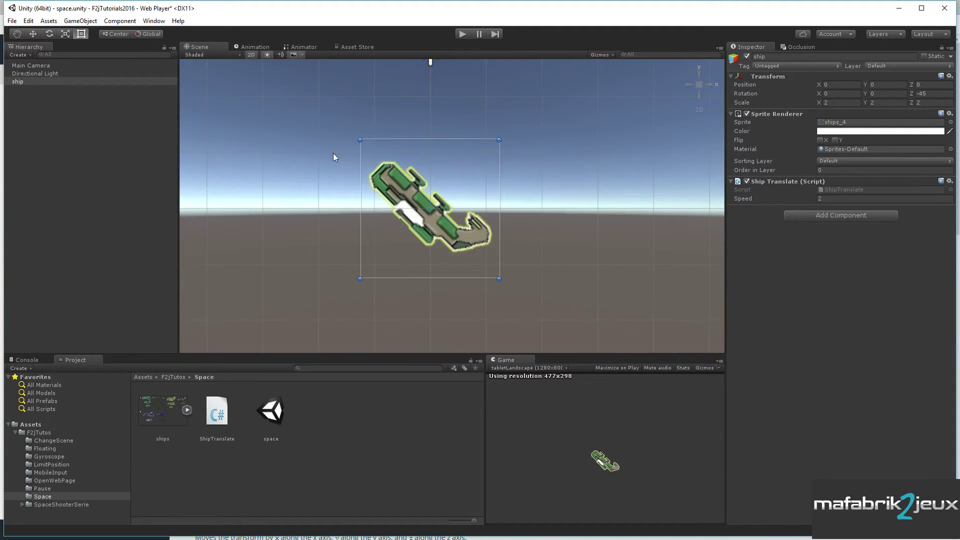
pyautogui.click(145, 34)
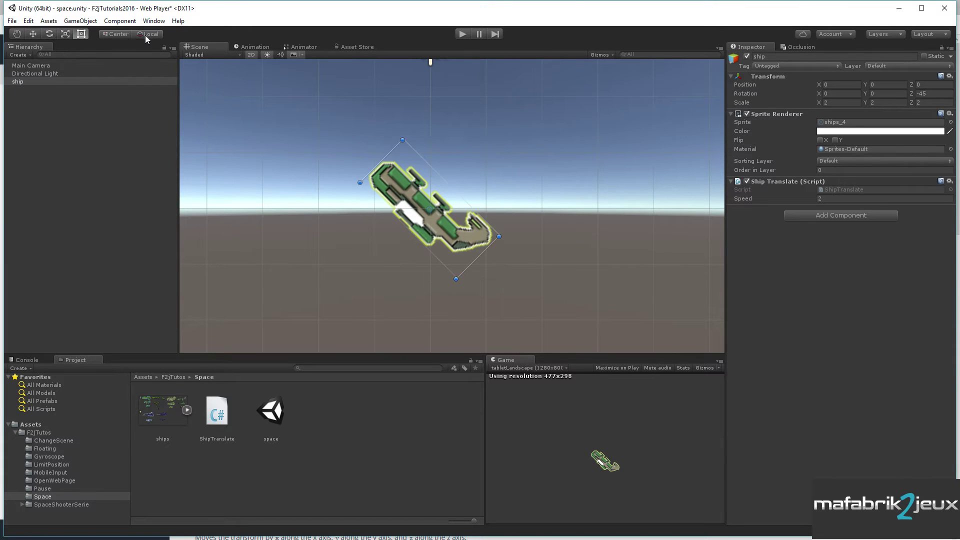
pyautogui.click(33, 34)
# Step: Add Space.Self as the second argument to the Translate call and save ShipTranslate.cs
pyautogui.hotkey('alt', 'Tab')
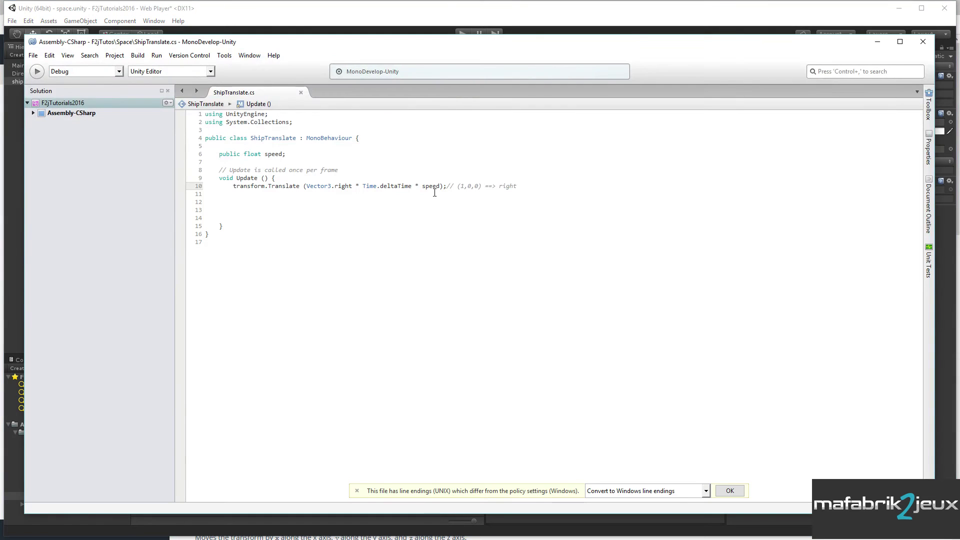
pyautogui.click(440, 186)
pyautogui.write(',Space')
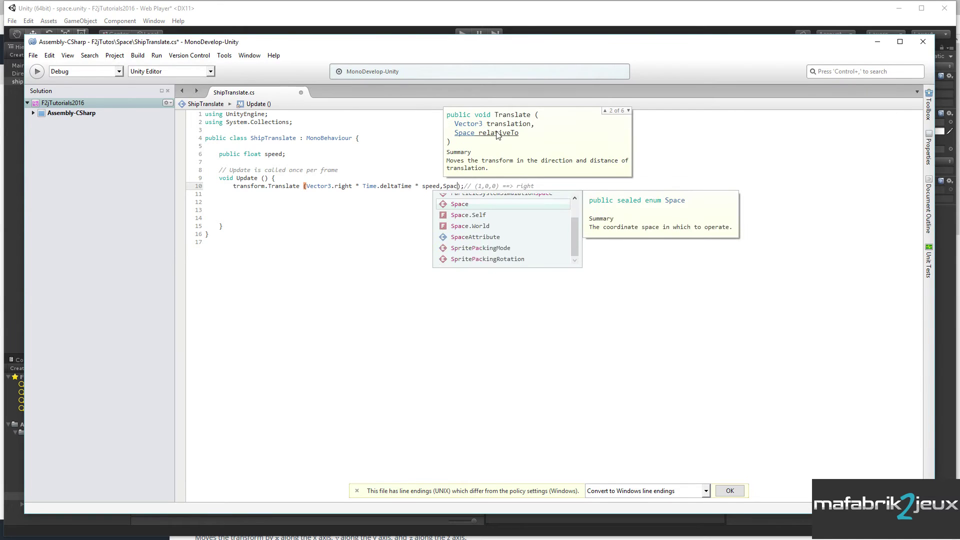
pyautogui.write('.Se')
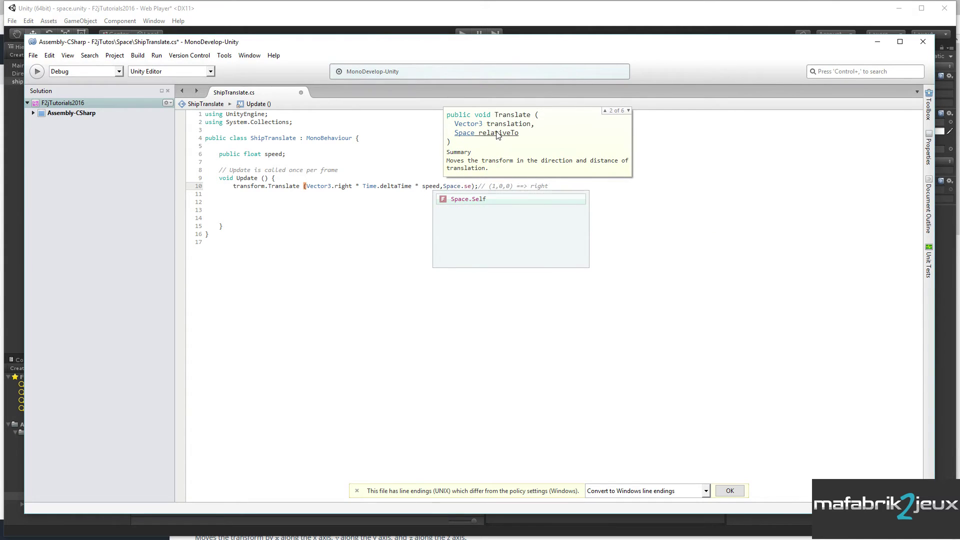
pyautogui.press('Return')
pyautogui.hotkey('ctrl', 's')
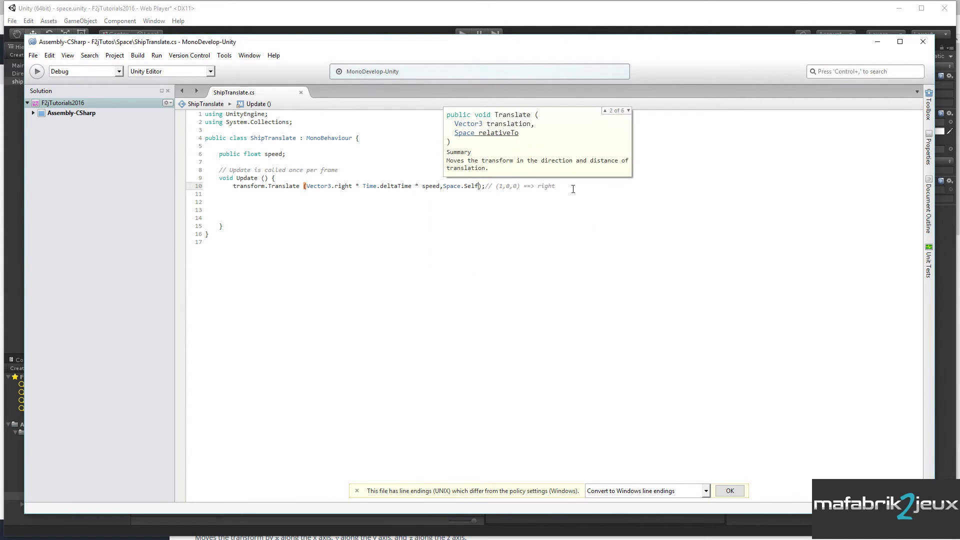
pyautogui.click(573, 189)
# Step: Play the scene to watch the tilted ship slide diagonally, then switch the handle to Global
pyautogui.click(347, 11)
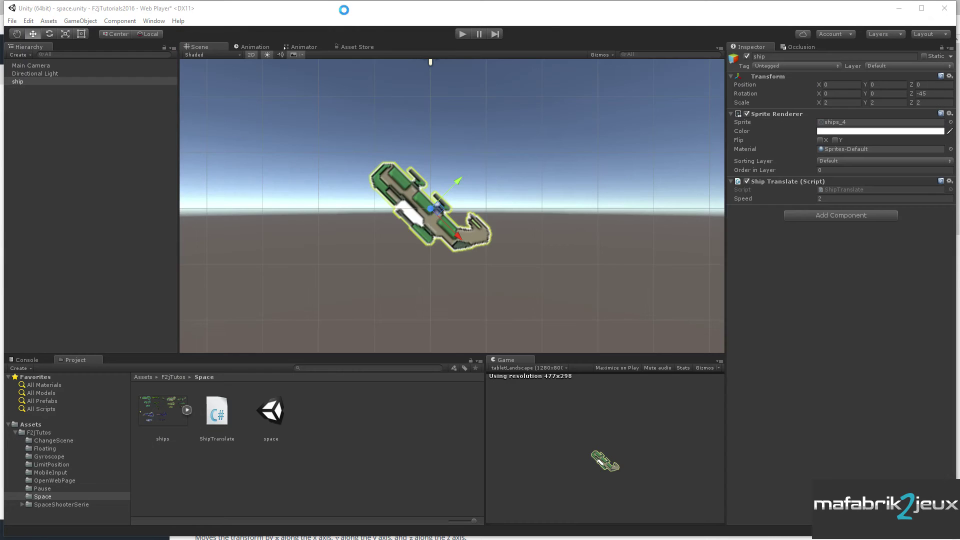
pyautogui.click(461, 34)
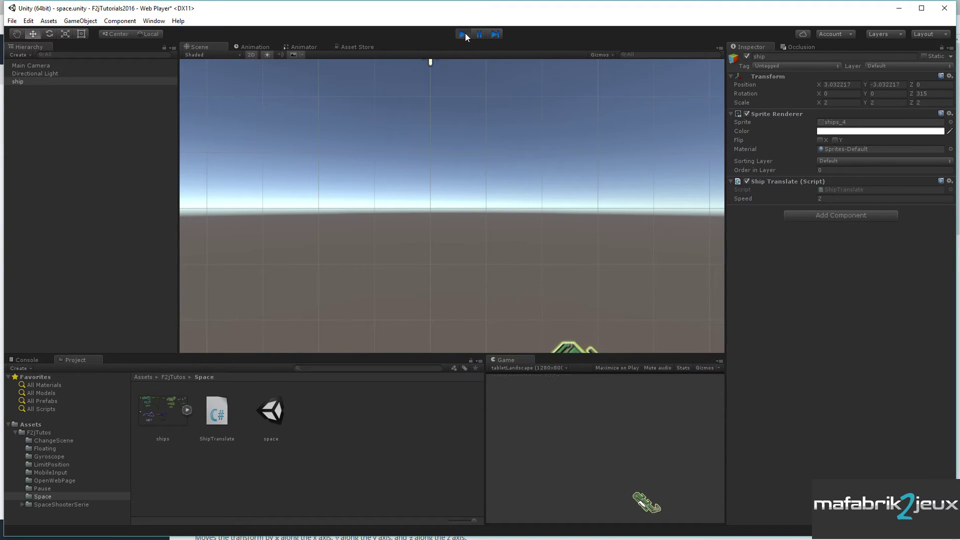
pyautogui.click(465, 33)
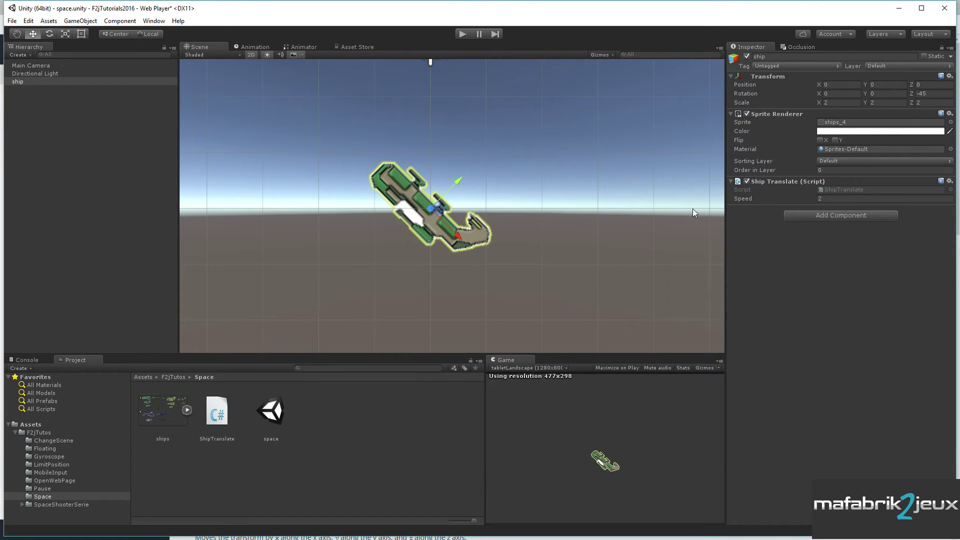
pyautogui.click(150, 34)
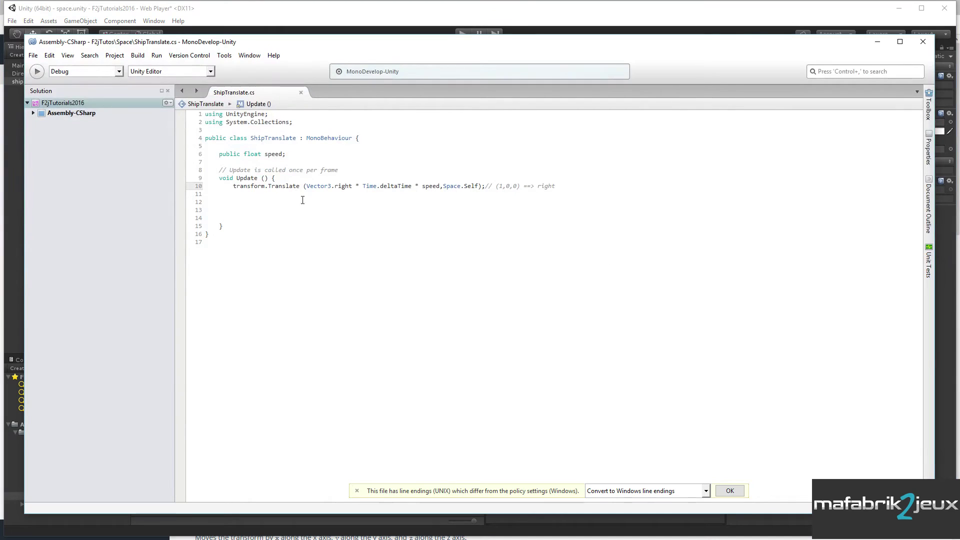
# Step: Comment out the Space.Self Translate line 10 and paste an uncommented copy below it
pyautogui.click(232, 186)
pyautogui.write('//')
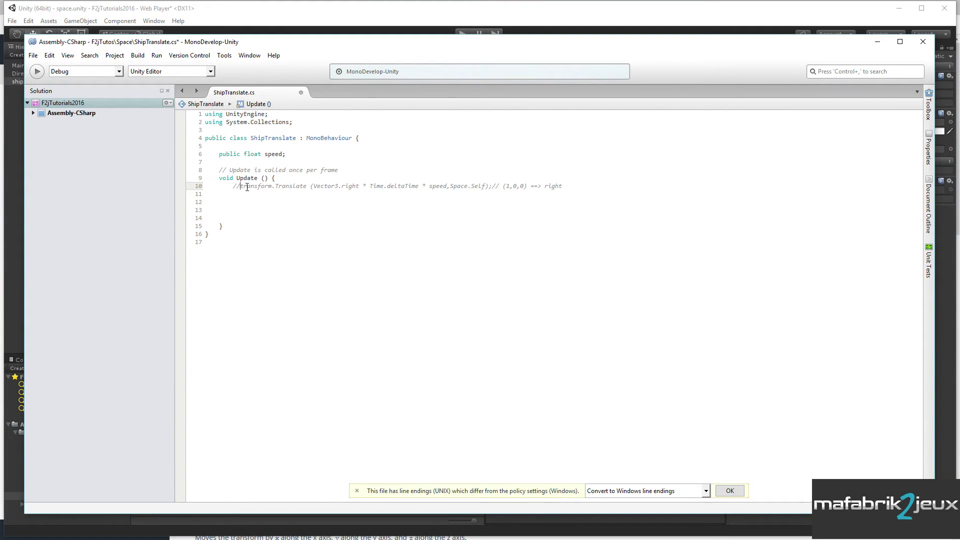
pyautogui.moveTo(240, 186)
pyautogui.mouseDown()
pyautogui.moveTo(297, 196)
pyautogui.moveTo(492, 186)
pyautogui.mouseUp()
pyautogui.hotkey('ctrl', 'c')
pyautogui.click(591, 185)
pyautogui.press('Return')
pyautogui.press('Return')
pyautogui.hotkey('ctrl', 'v')
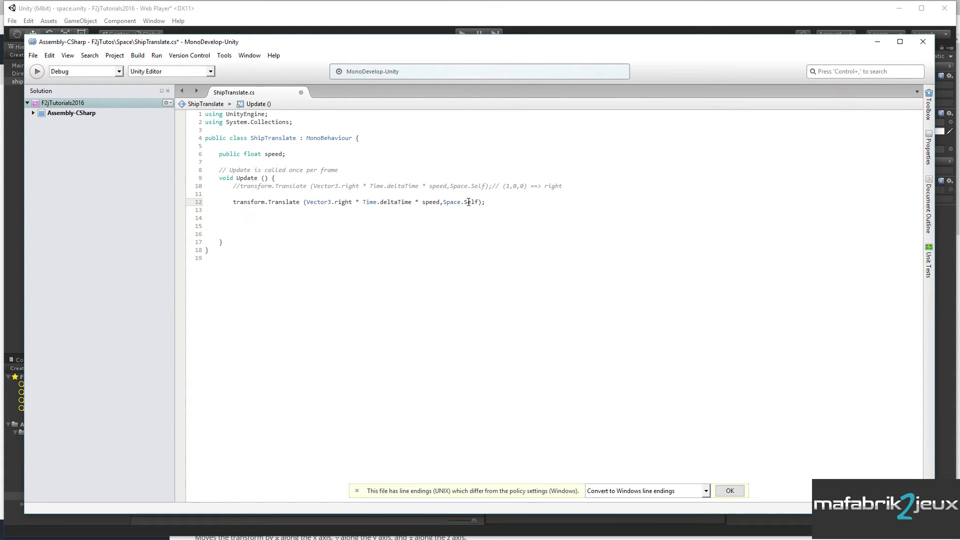
# Step: Change Self to World in the copied line 12 and save ShipTranslate.cs
pyautogui.doubleClick(469, 202)
pyautogui.press('BackSpace')
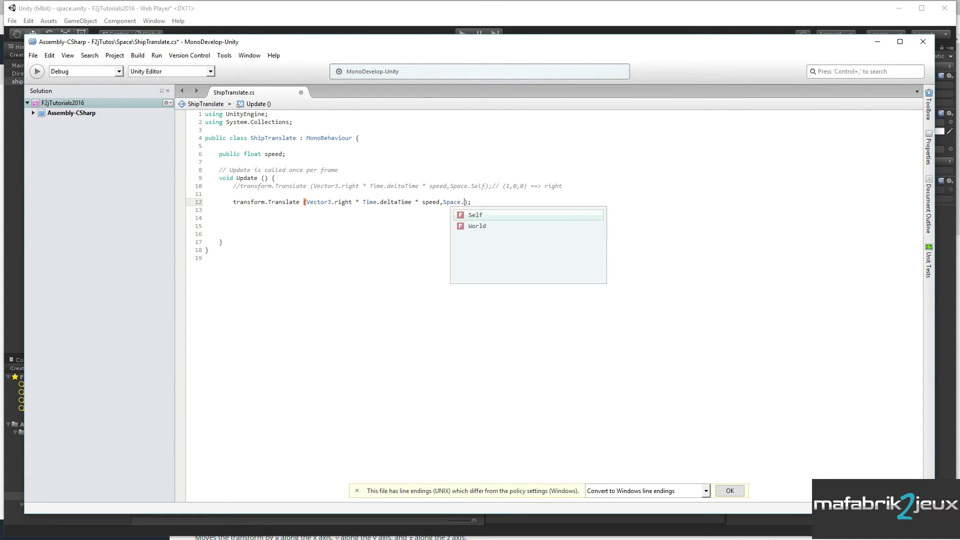
pyautogui.write('W')
pyautogui.press('Return')
pyautogui.hotkey('ctrl', 's')
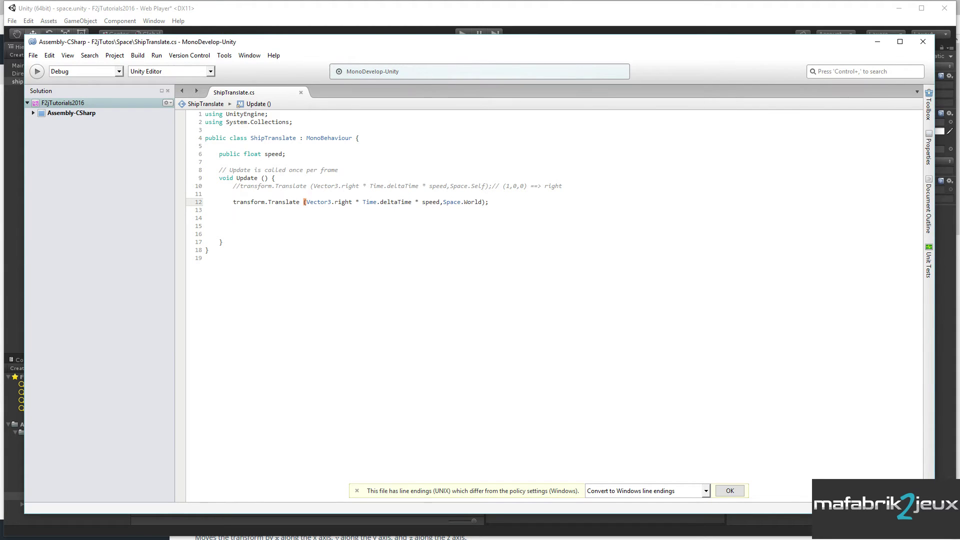
pyautogui.click(314, 15)
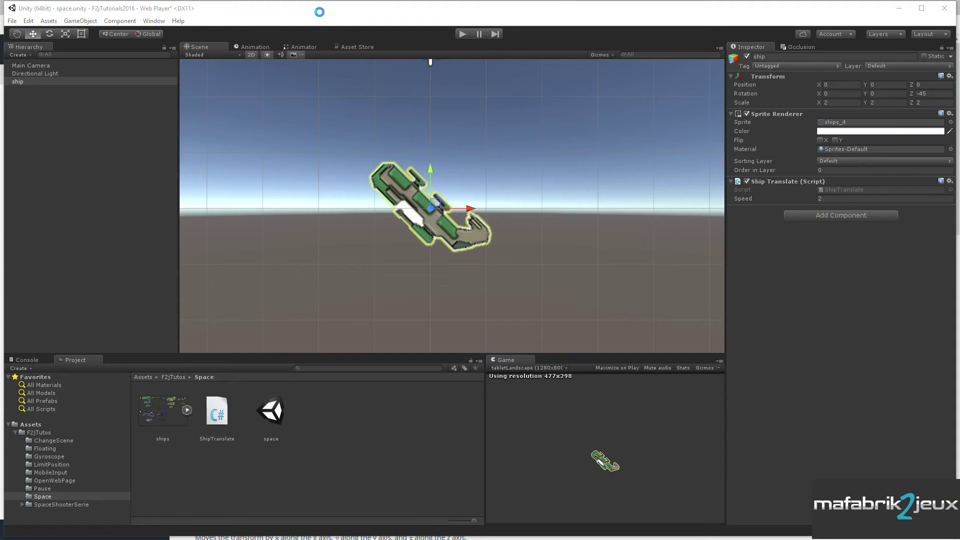
# Step: Play the scene to see the ship slide along world X, then highlight Translate's Space.Self default in the docs
pyautogui.click(461, 34)
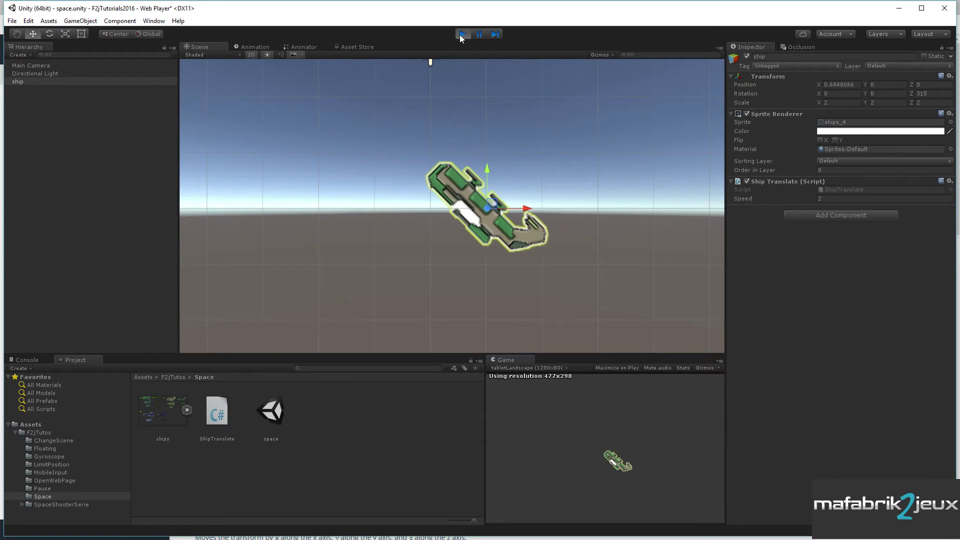
pyautogui.click(480, 35)
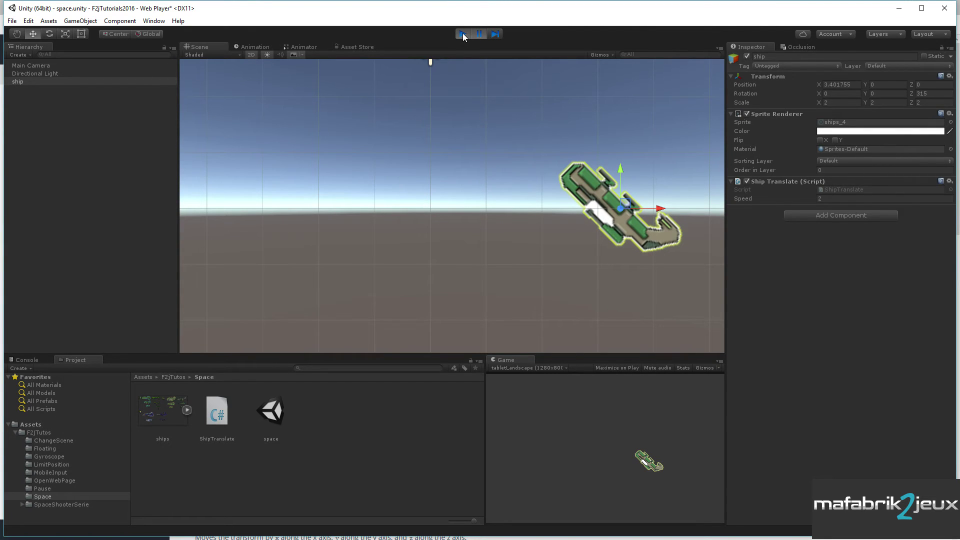
pyautogui.click(463, 33)
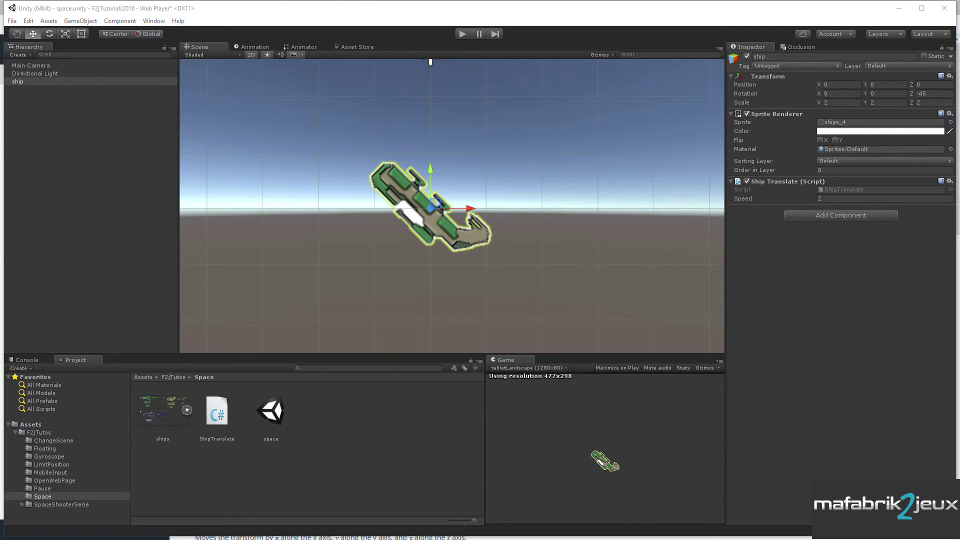
pyautogui.hotkey('alt', 'Tab')
pyautogui.moveTo(400, 155); pyautogui.dragTo(435, 155)
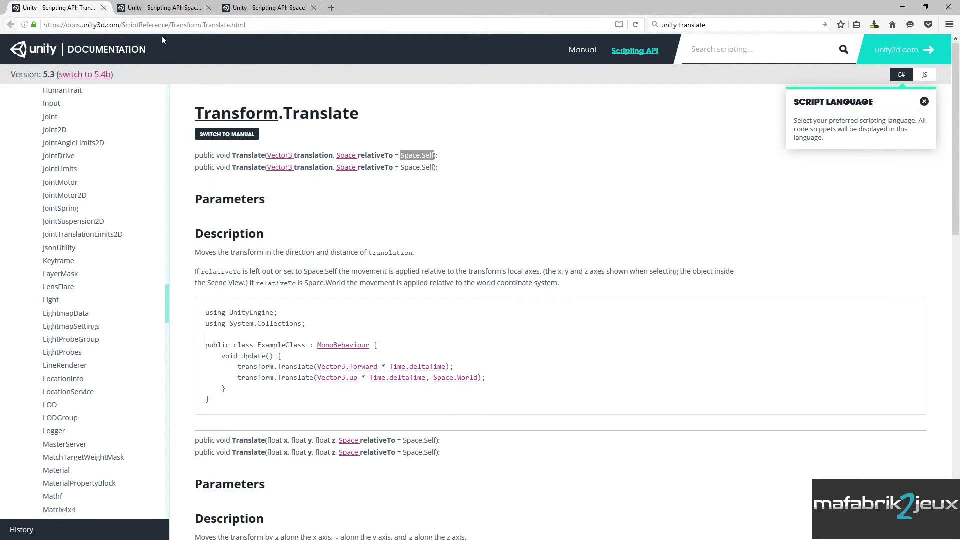
# Step: Close the Space enumeration tab so the Space.Self page is shown
pyautogui.click(272, 9)
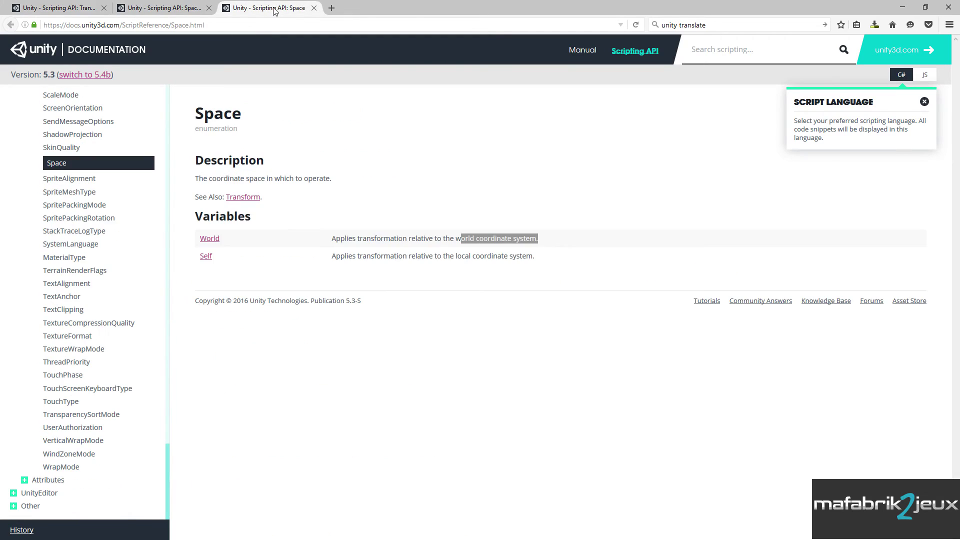
pyautogui.click(314, 8)
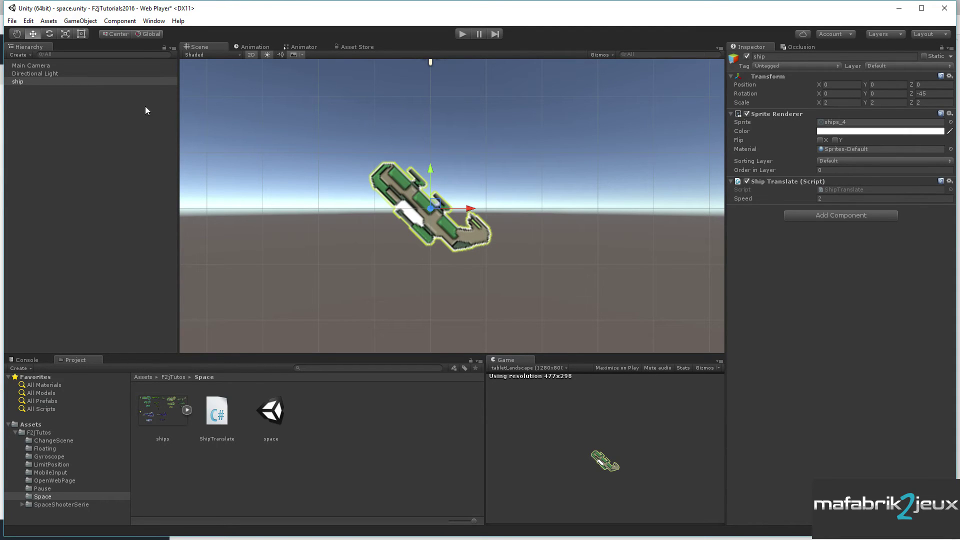
# Step: Switch the pivot-rotation toggle from Global back to Local
pyautogui.click(145, 35)
# Step: Select the ship and set its Z rotation to -90, then to -180
pyautogui.click(36, 83)
pyautogui.click(934, 94)
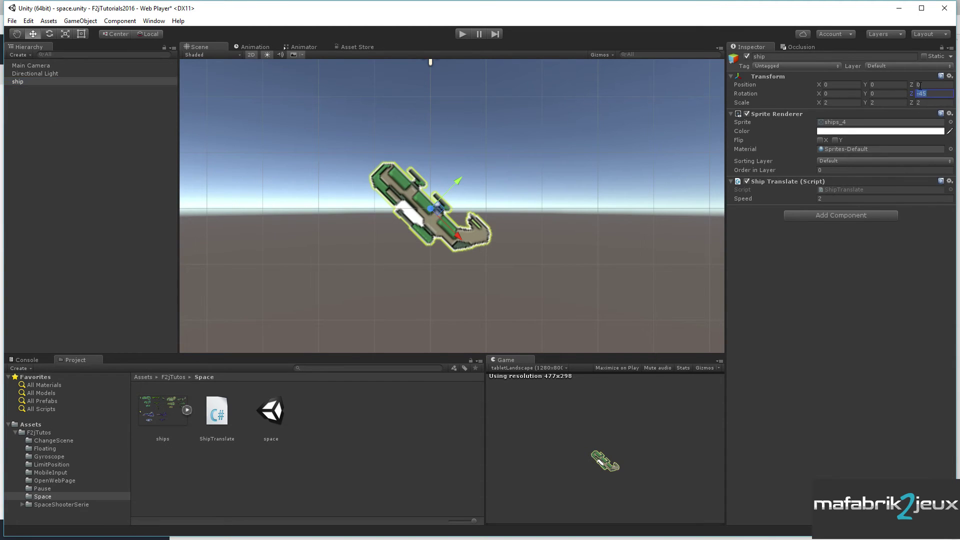
pyautogui.write('-90')
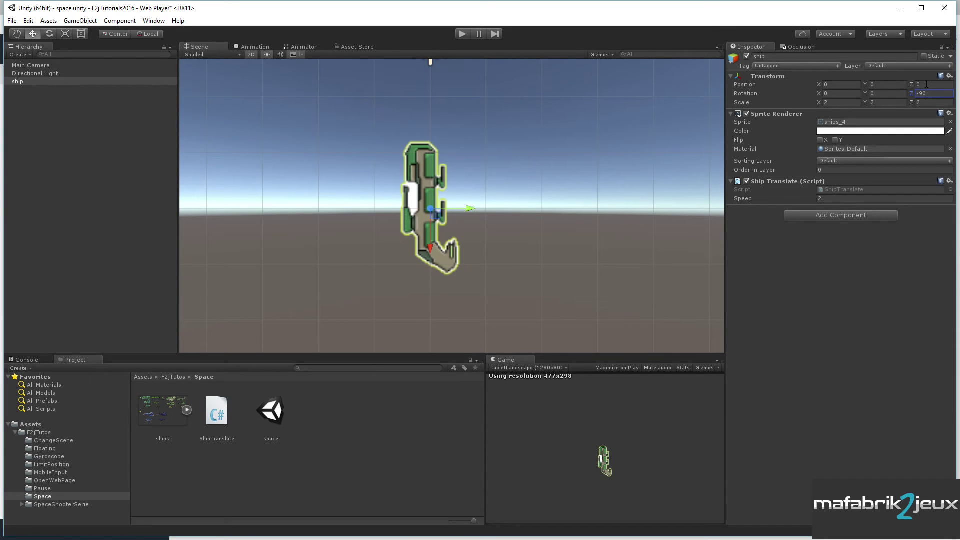
pyautogui.press('Return')
pyautogui.write('-180')
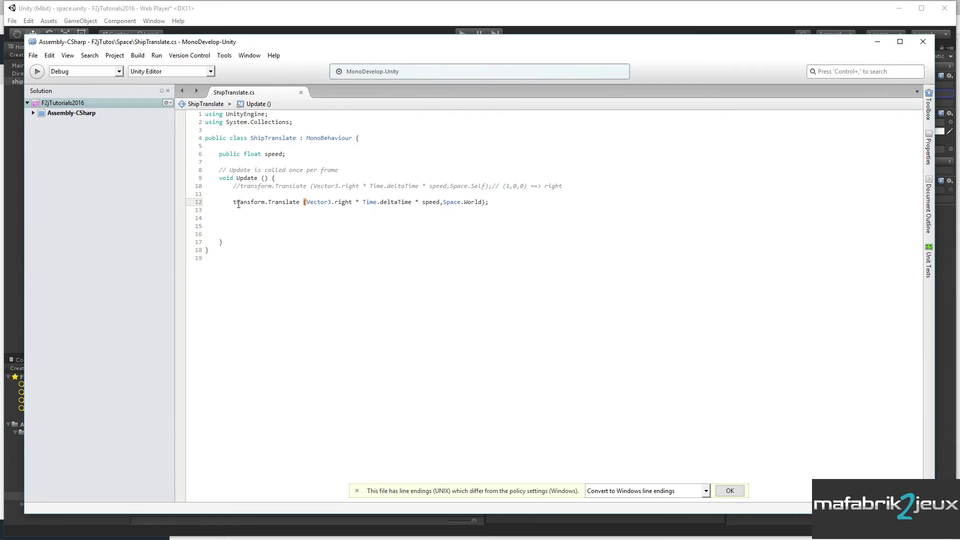
# Step: Comment out the Space.World line 12, uncomment the Space.Self line 10, and save
pyautogui.click(234, 202)
pyautogui.write('//')
pyautogui.click(240, 185)
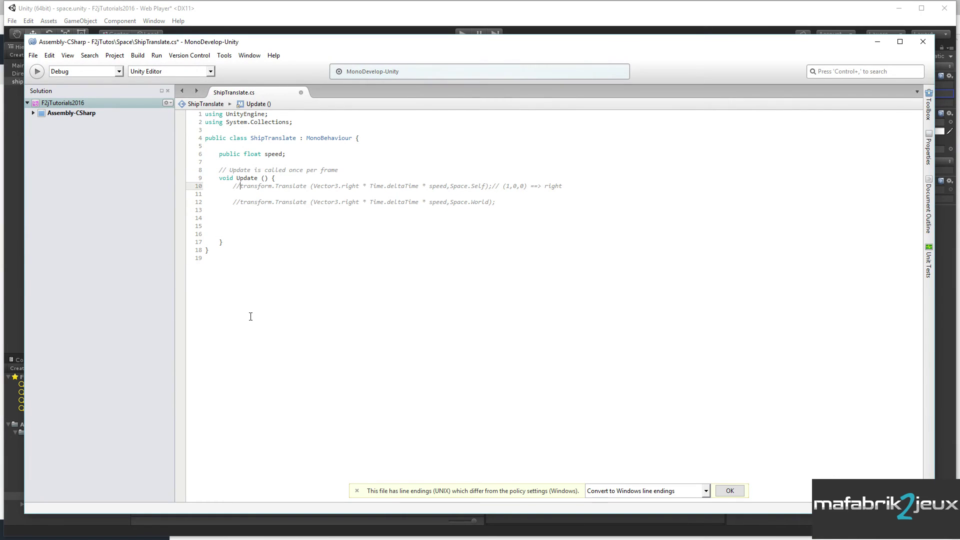
pyautogui.press('BackSpace')
pyautogui.press('BackSpace')
pyautogui.hotkey('ctrl', 's')
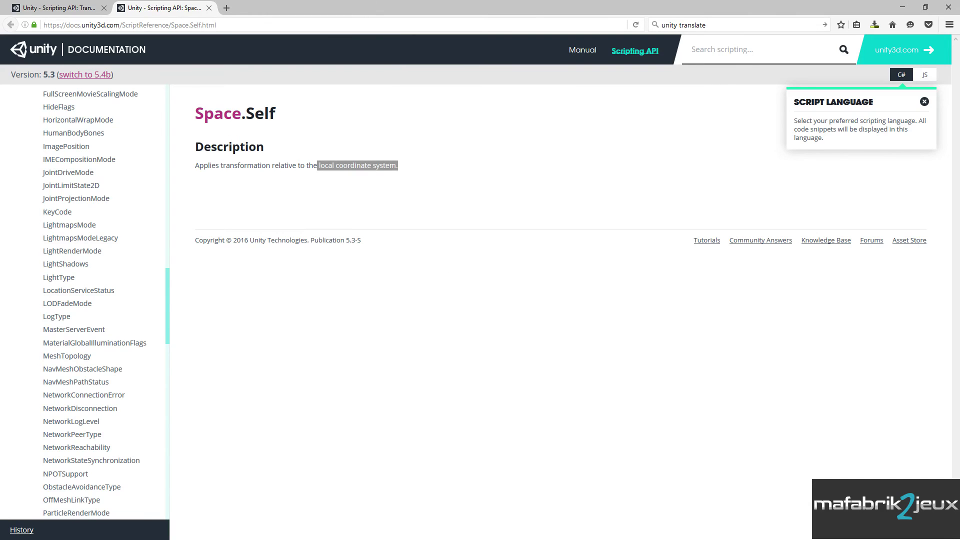
pyautogui.hotkey('alt', 'Tab')
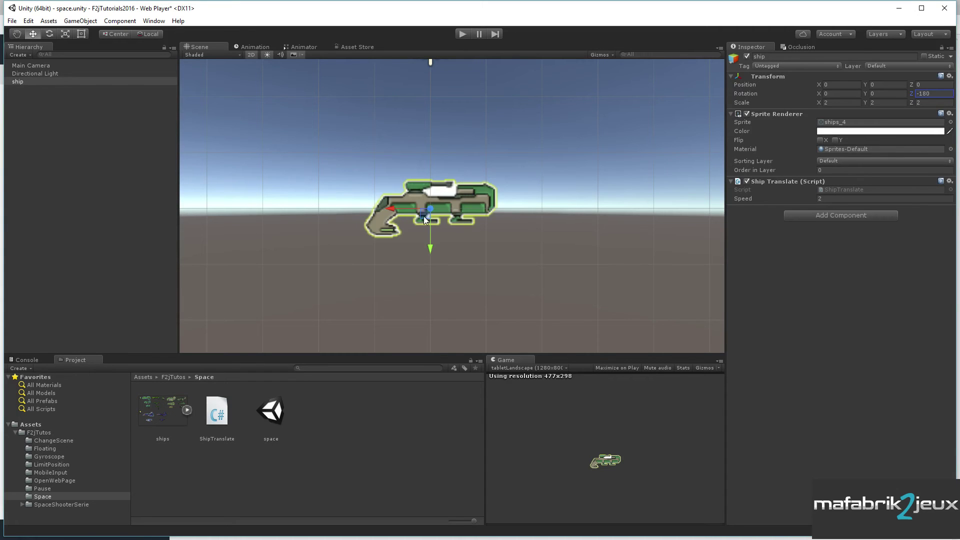
# Step: Play the scene to watch the -180° ship travel left, then stop playback
pyautogui.click(424, 216)
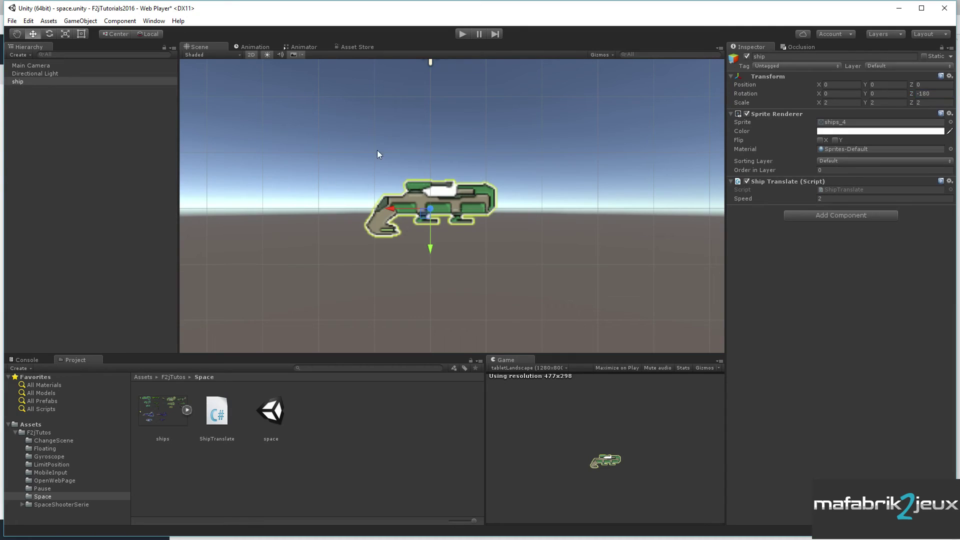
pyautogui.click(460, 36)
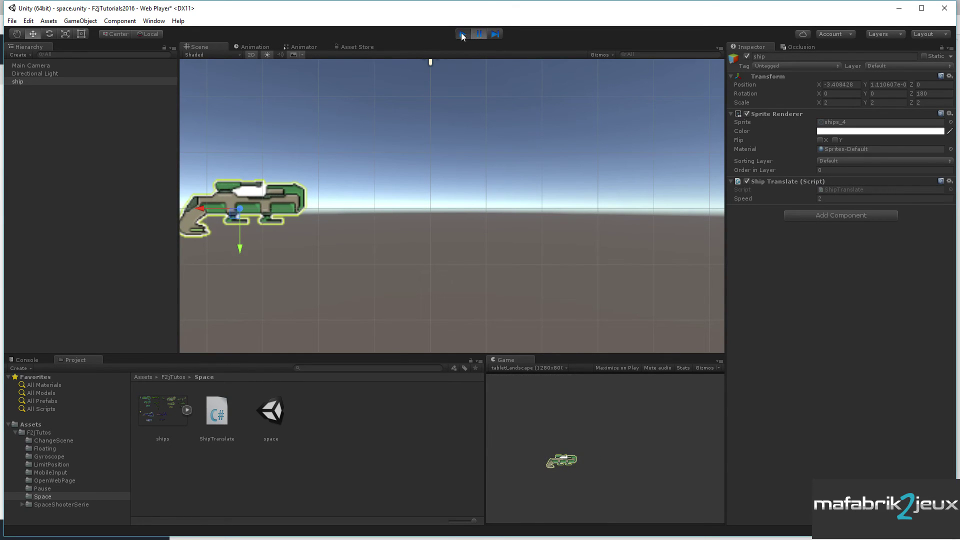
pyautogui.click(462, 34)
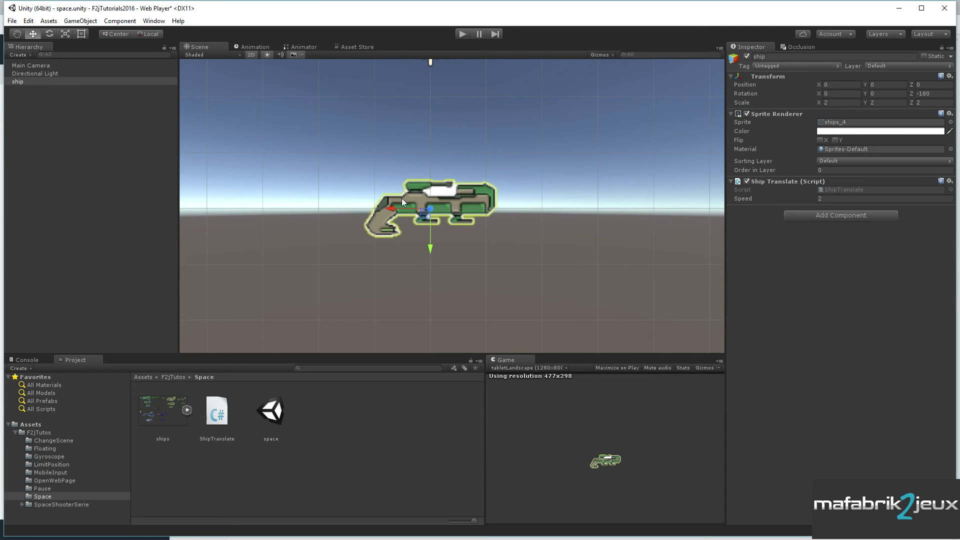
# Step: Reset Z rotation to 0, then drag the ship right, up, and back to about X 0.09, Y 0.386
pyautogui.click(933, 94)
pyautogui.write('0')
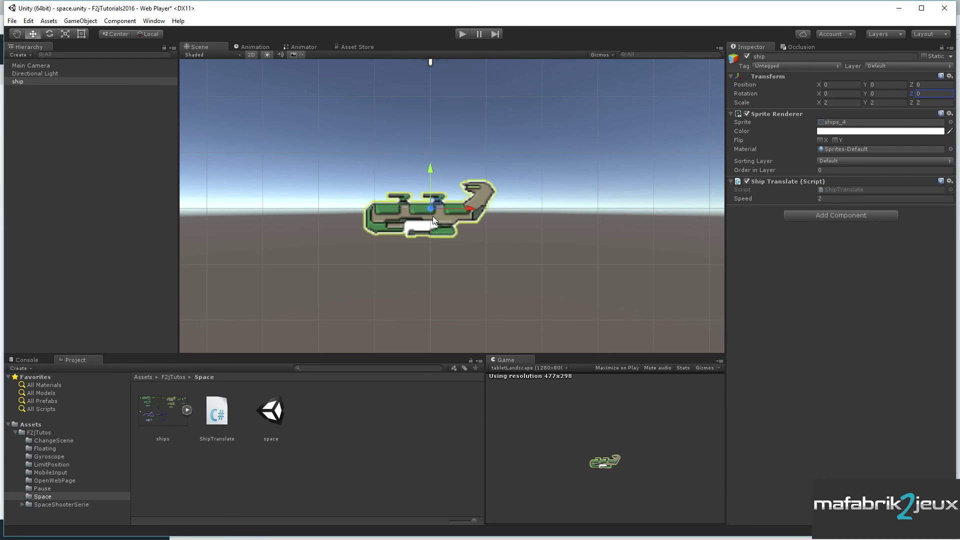
pyautogui.moveTo(469, 209)
pyautogui.mouseDown()
pyautogui.moveTo(530, 248)
pyautogui.moveTo(602, 247)
pyautogui.mouseUp()
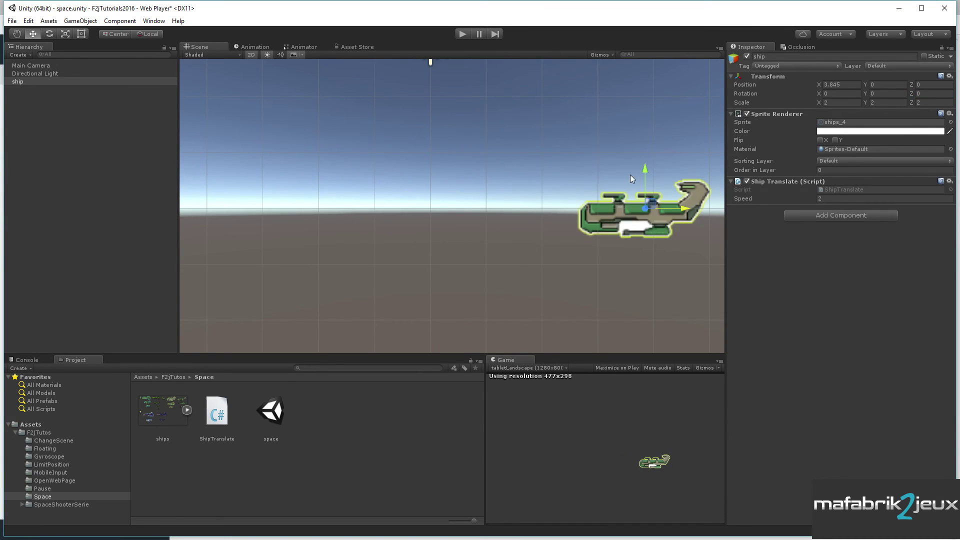
pyautogui.moveTo(646, 172)
pyautogui.mouseDown()
pyautogui.moveTo(646, 93)
pyautogui.moveTo(585, 82)
pyautogui.moveTo(530, 152)
pyautogui.mouseUp()
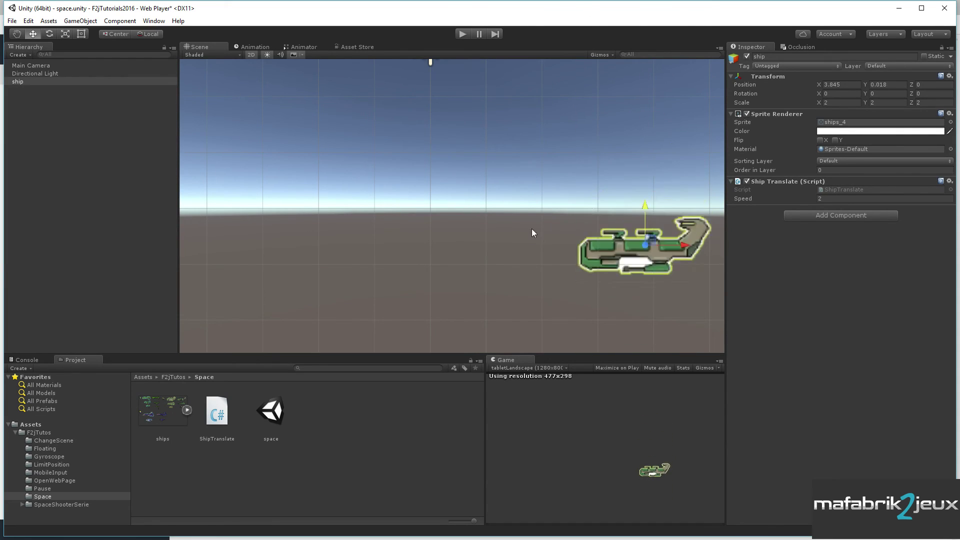
pyautogui.moveTo(684, 188); pyautogui.dragTo(476, 216)
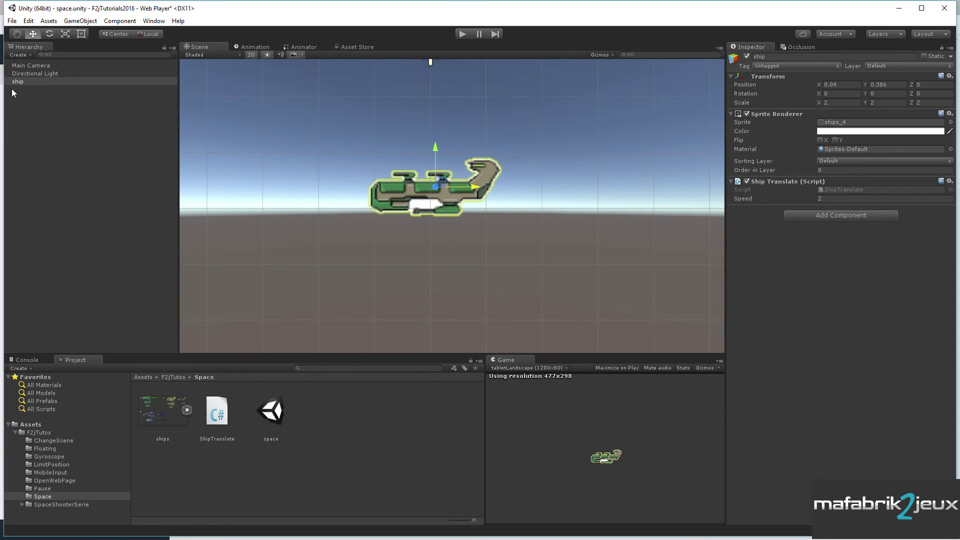
# Step: Set the ship's Z rotation to -90, switch handles to Global, and drag it along world X
pyautogui.click(930, 92)
pyautogui.write('-9')
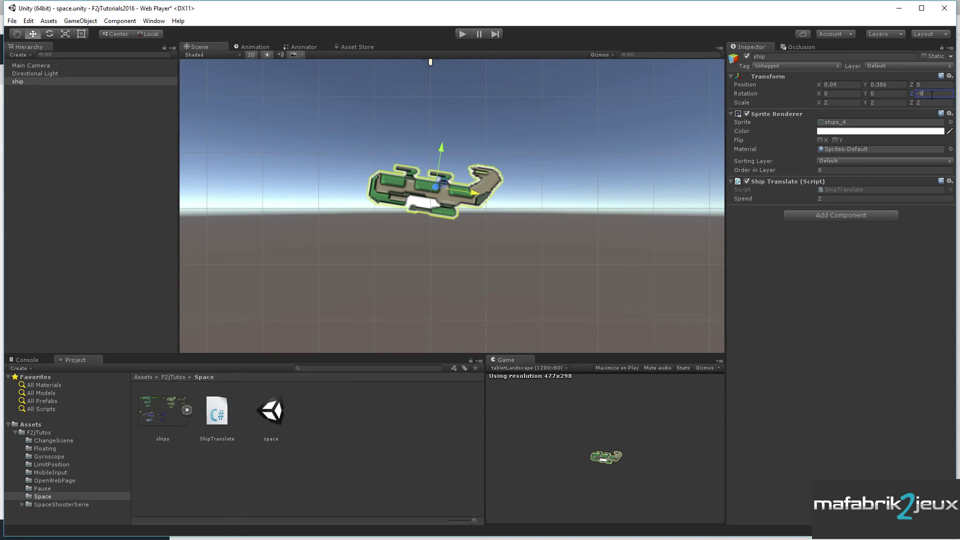
pyautogui.write('0')
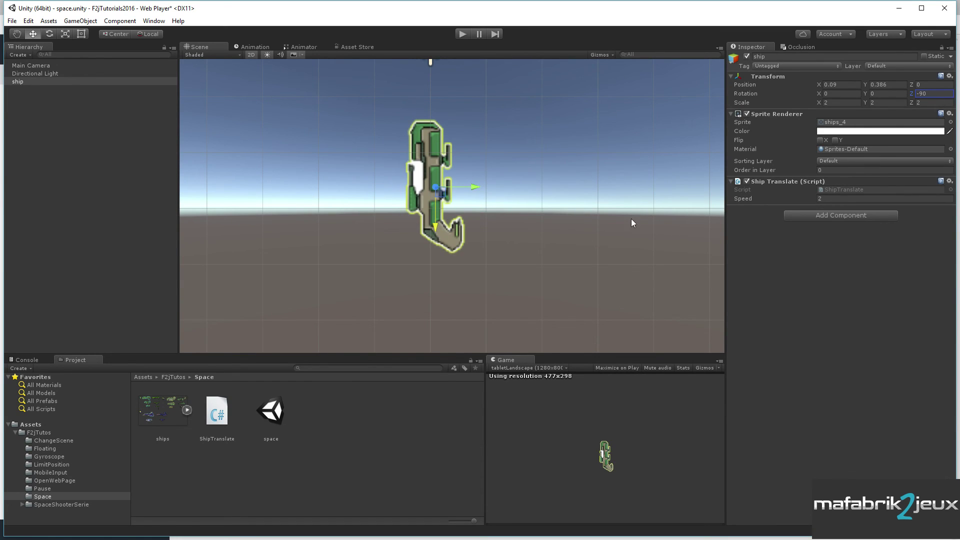
pyautogui.click(147, 33)
pyautogui.click(31, 81)
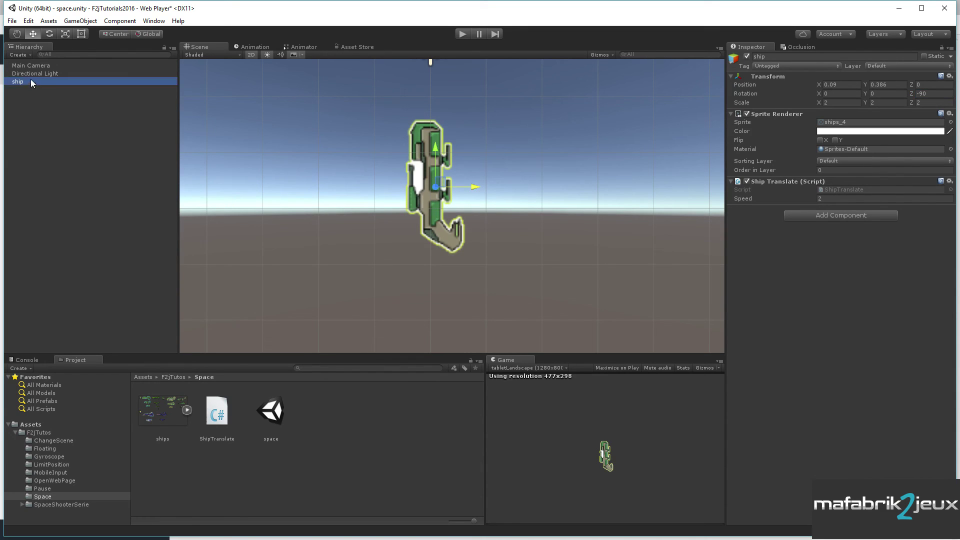
pyautogui.click(30, 74)
pyautogui.click(28, 82)
pyautogui.moveTo(475, 187)
pyautogui.mouseDown()
pyautogui.moveTo(334, 219)
pyautogui.moveTo(569, 228)
pyautogui.mouseUp()
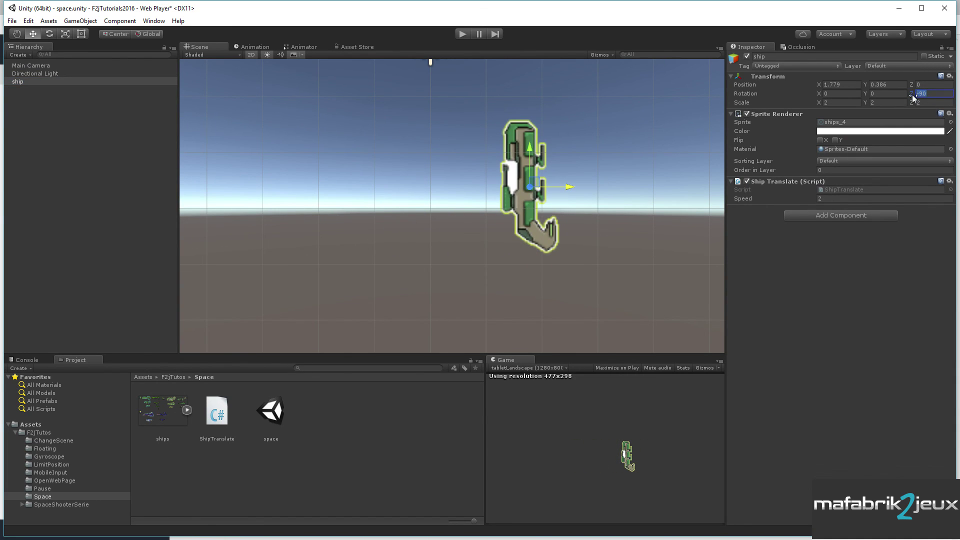
# Step: Set Z rotation to -45, switch handles to Local, and drag the ship along its tilted axes
pyautogui.write('-45')
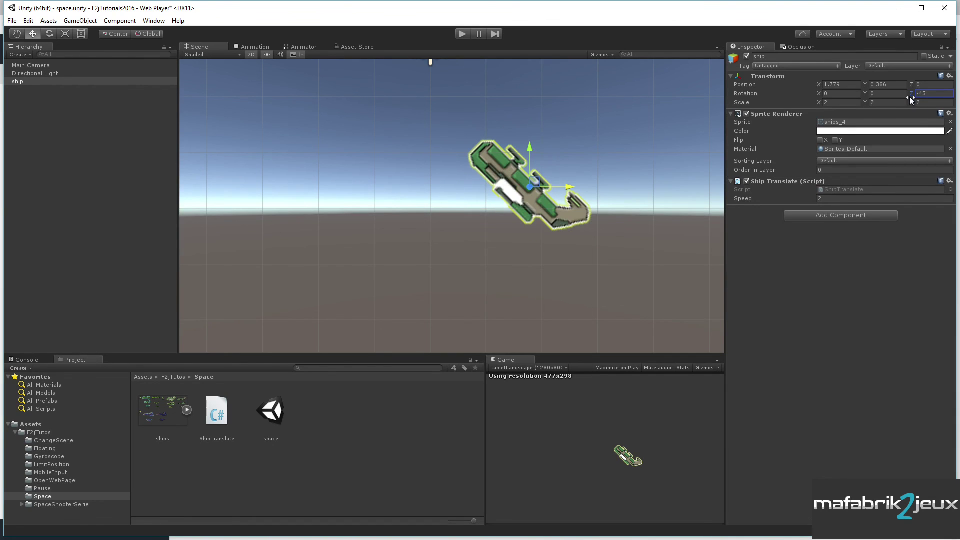
pyautogui.click(152, 34)
pyautogui.moveTo(559, 216)
pyautogui.mouseDown()
pyautogui.moveTo(464, 142)
pyautogui.moveTo(563, 262)
pyautogui.mouseUp()
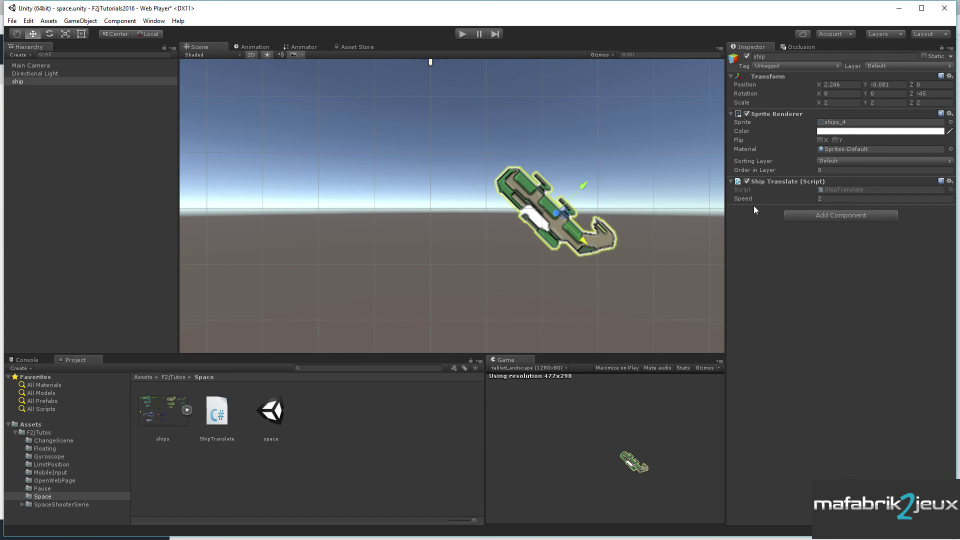
pyautogui.moveTo(591, 198); pyautogui.dragTo(703, 235)
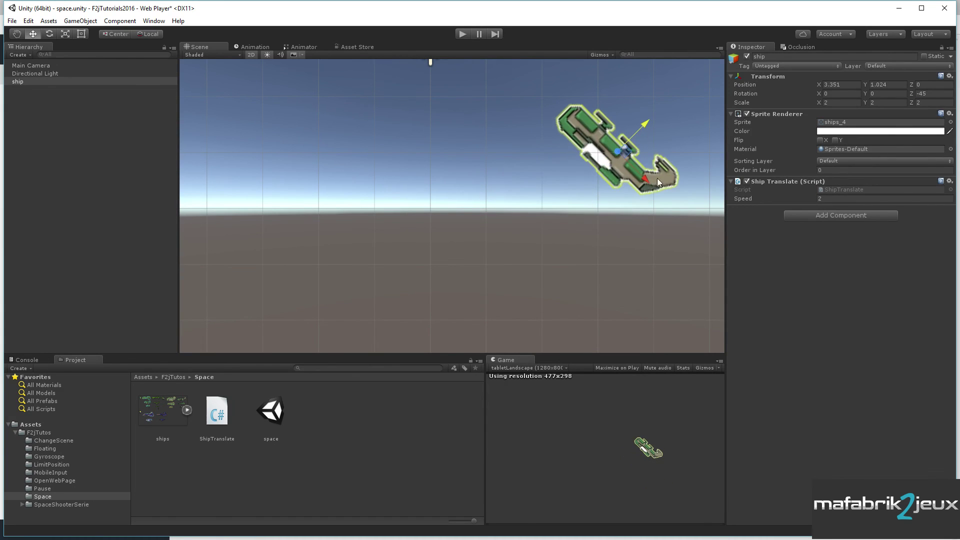
pyautogui.click(607, 206)
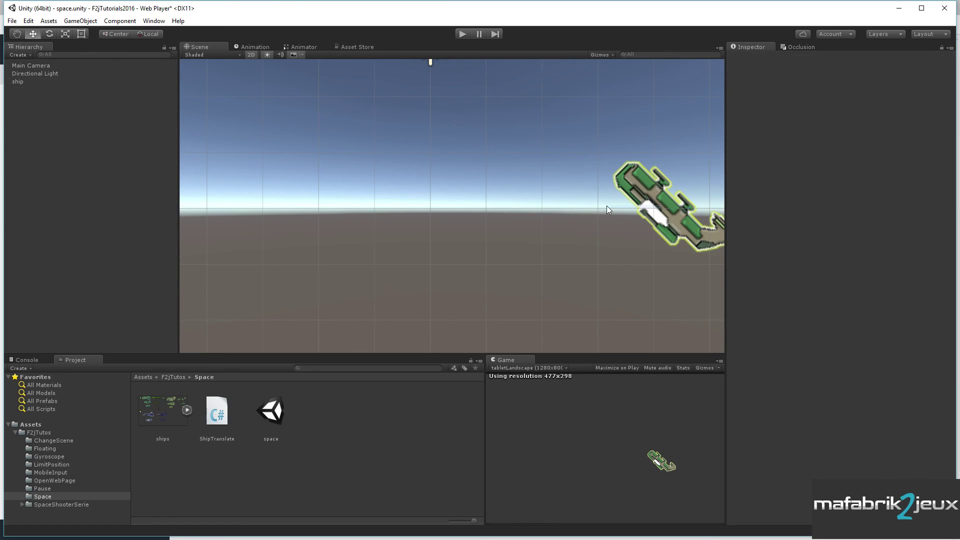
# Step: Reselect the ship, pan the scene view toward it, and adjust its X position value
pyautogui.click(18, 82)
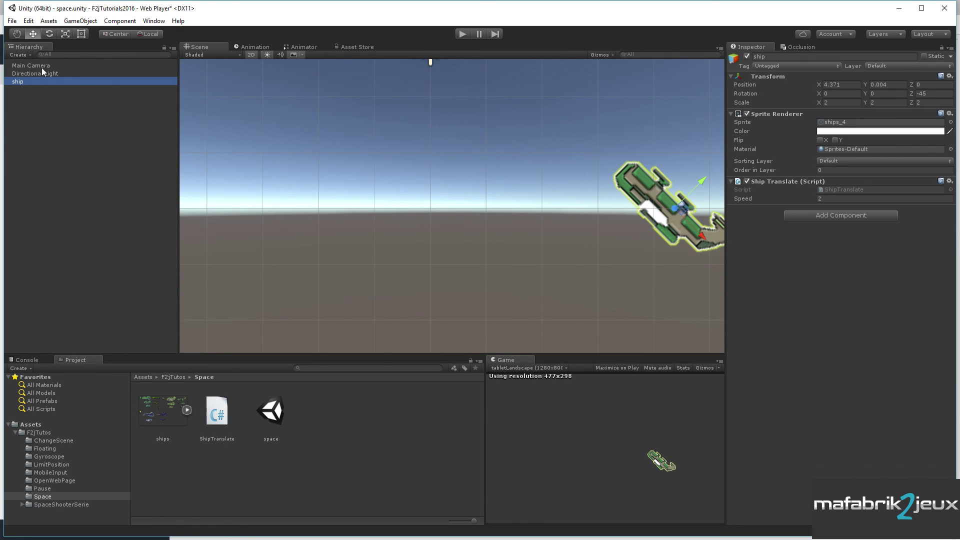
pyautogui.click(17, 34)
pyautogui.moveTo(672, 215)
pyautogui.mouseDown()
pyautogui.moveTo(569, 226)
pyautogui.moveTo(724, 197)
pyautogui.mouseUp()
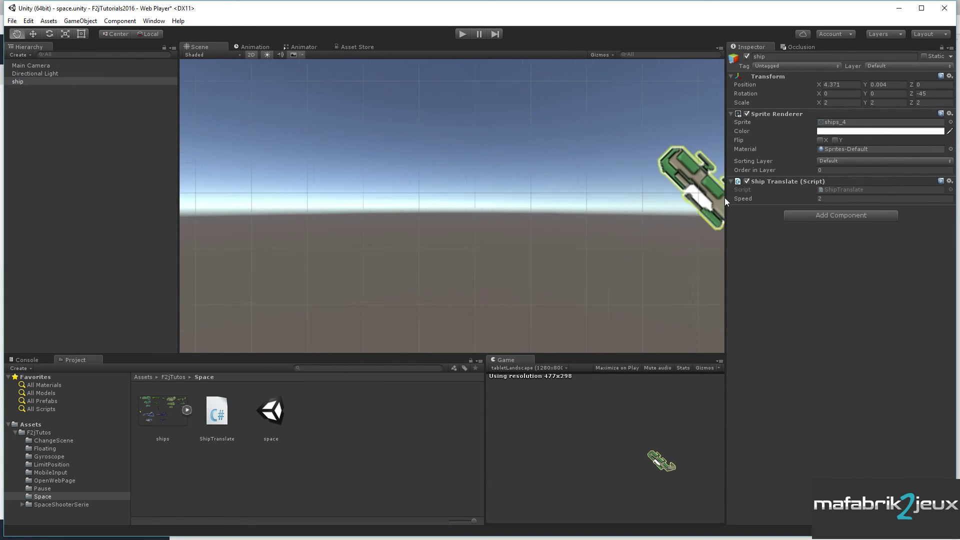
pyautogui.click(32, 34)
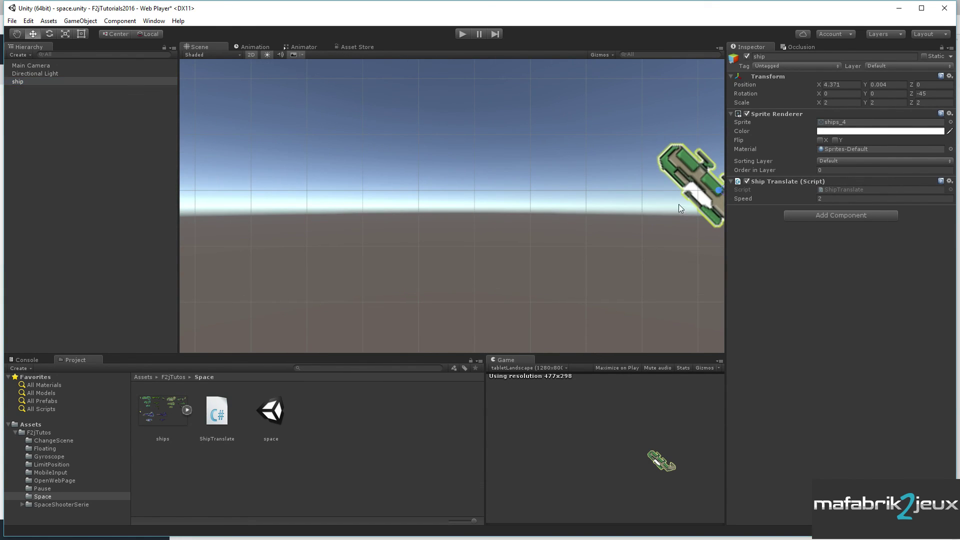
pyautogui.click(32, 128)
pyautogui.click(38, 84)
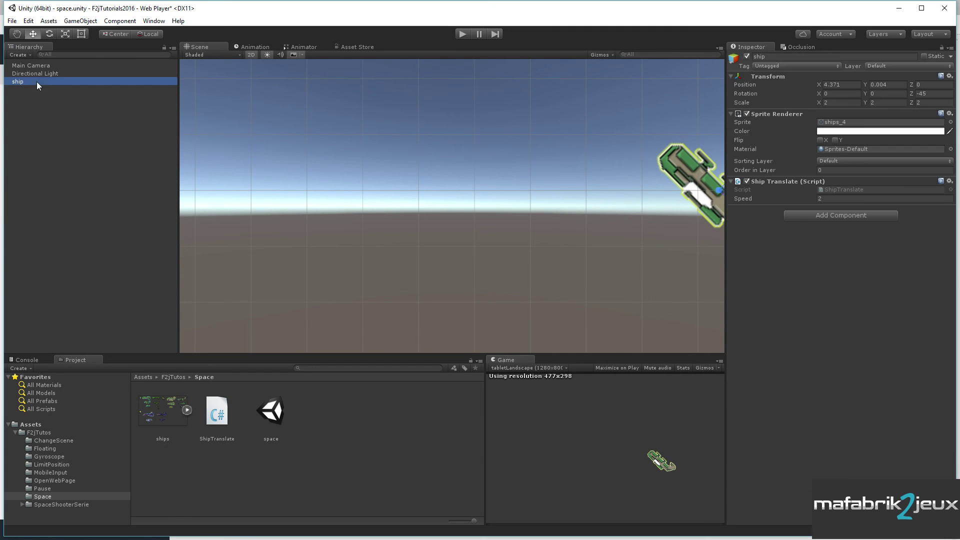
pyautogui.moveTo(818, 85)
pyautogui.mouseDown()
pyautogui.moveTo(824, 94)
pyautogui.moveTo(764, 96)
pyautogui.mouseUp()
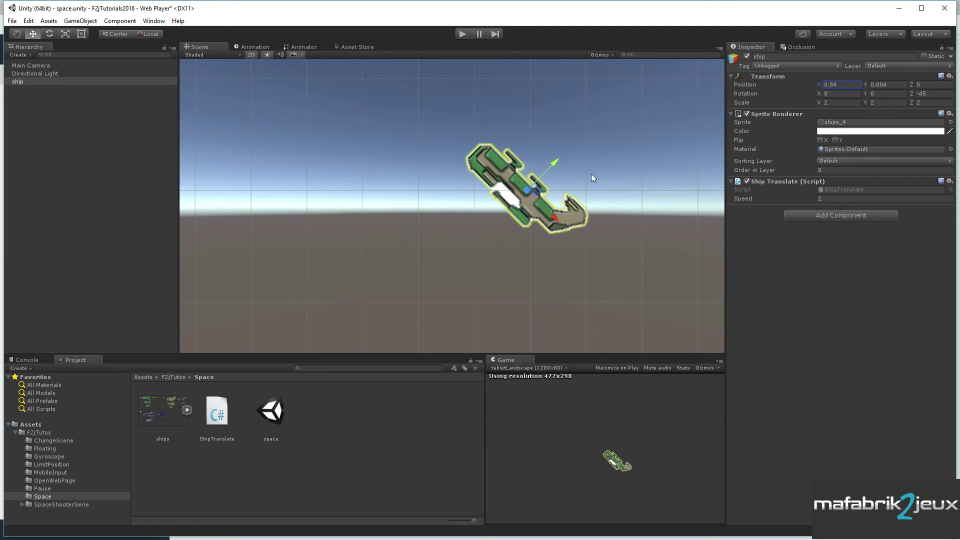
# Step: With Global handles, drag the tilted ship left toward the centre of the view
pyautogui.click(144, 37)
pyautogui.moveTo(523, 155)
pyautogui.mouseDown()
pyautogui.moveTo(491, 133)
pyautogui.moveTo(493, 168)
pyautogui.mouseUp()
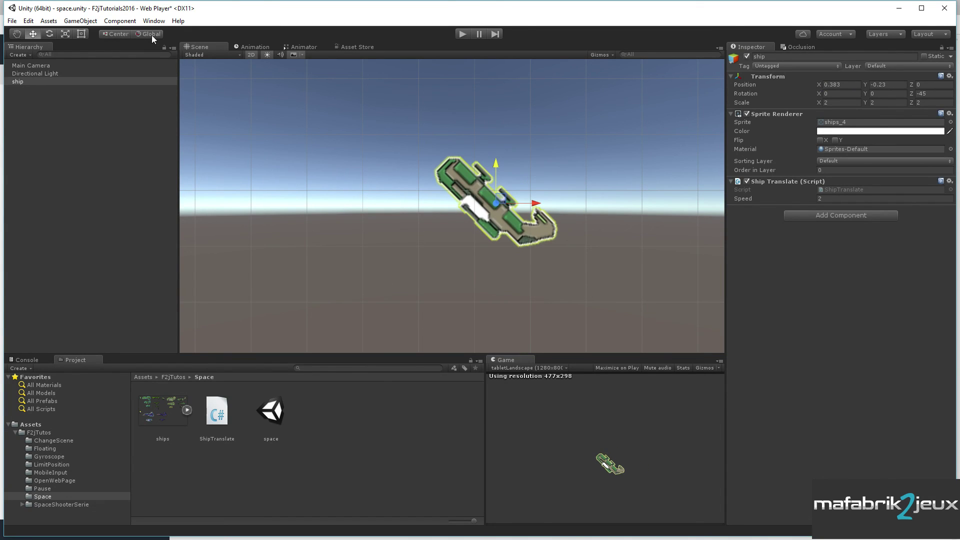
pyautogui.moveTo(535, 204); pyautogui.dragTo(401, 215)
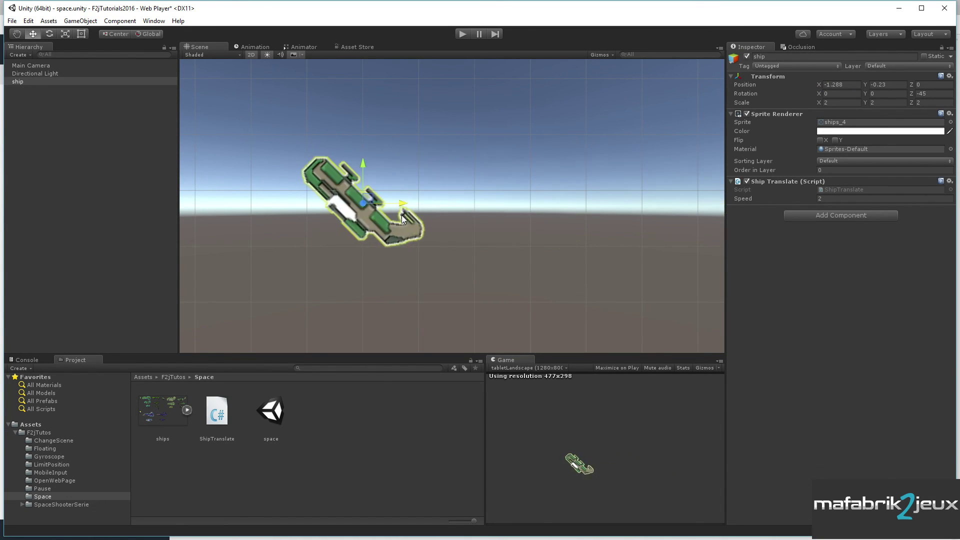
pyautogui.moveTo(361, 156)
pyautogui.mouseDown()
pyautogui.moveTo(363, 170)
pyautogui.moveTo(360, 132)
pyautogui.mouseUp()
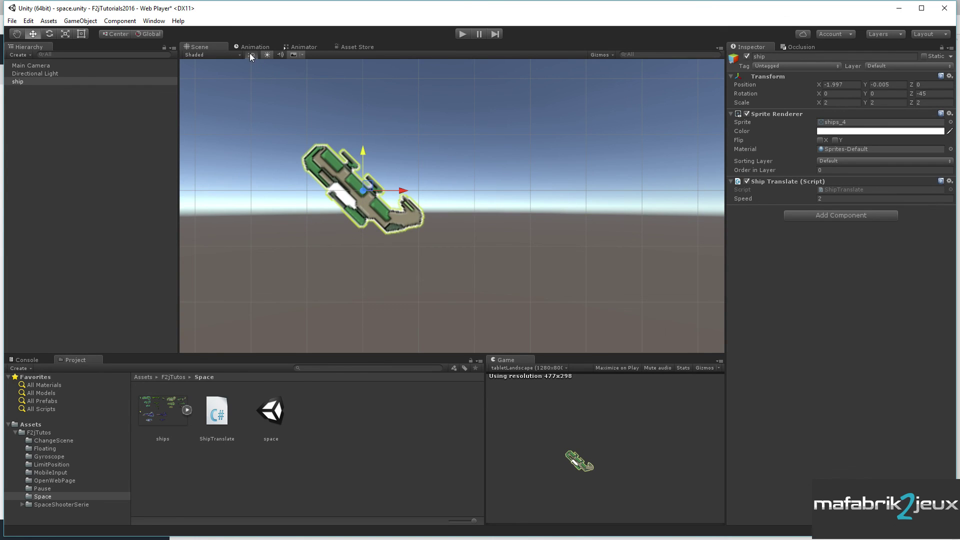
# Step: Outside 2D view, move the ship in depth and down, then restore 2D with Local handles
pyautogui.click(251, 55)
pyautogui.moveTo(507, 176); pyautogui.dragTo(429, 176)
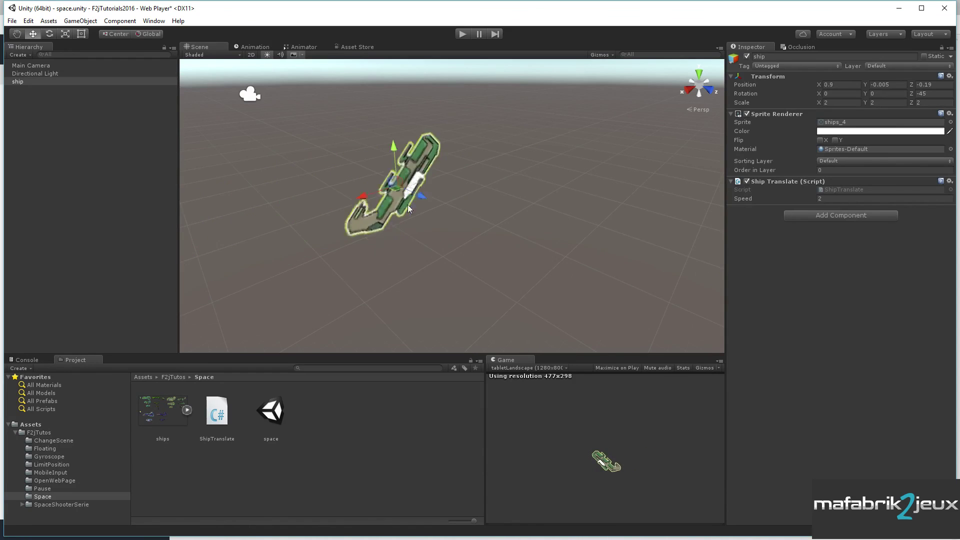
pyautogui.moveTo(456, 131); pyautogui.dragTo(455, 151)
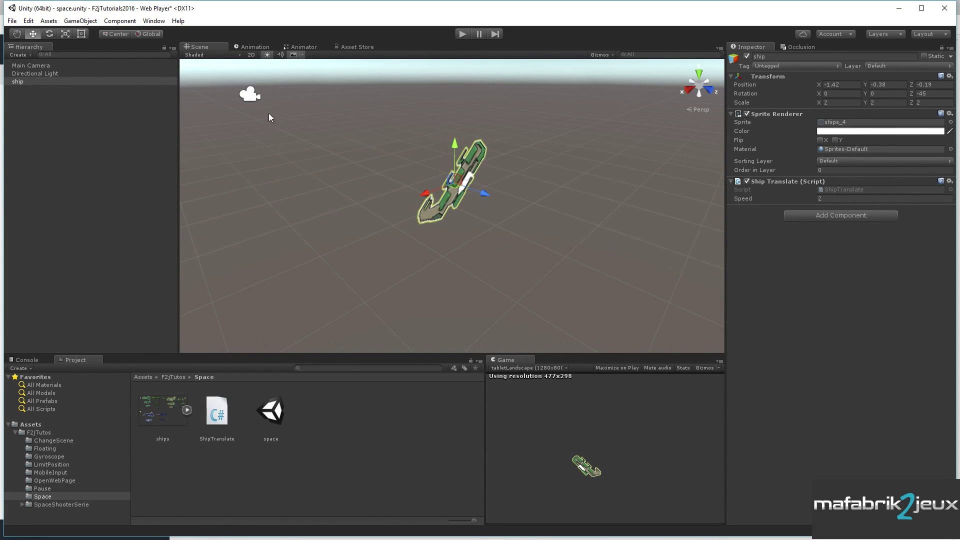
pyautogui.click(252, 56)
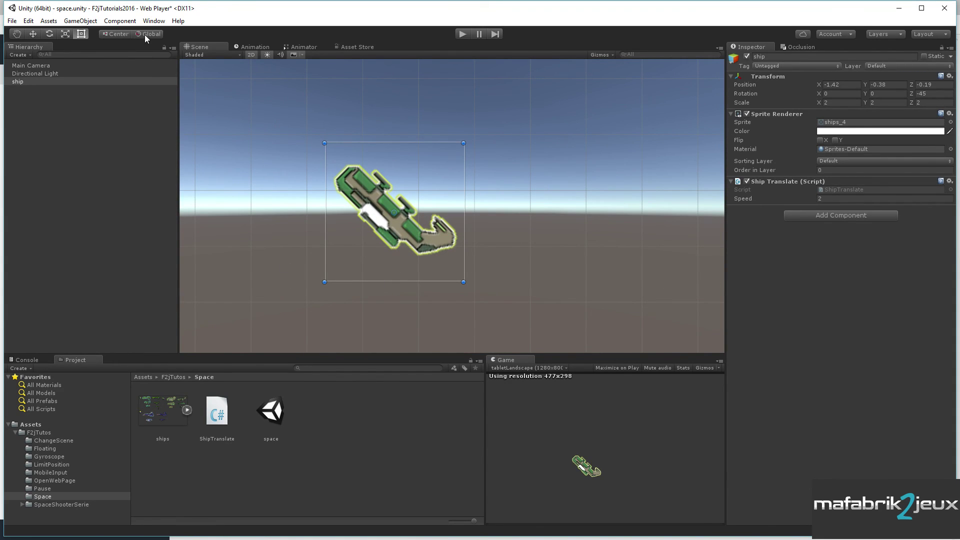
pyautogui.click(31, 34)
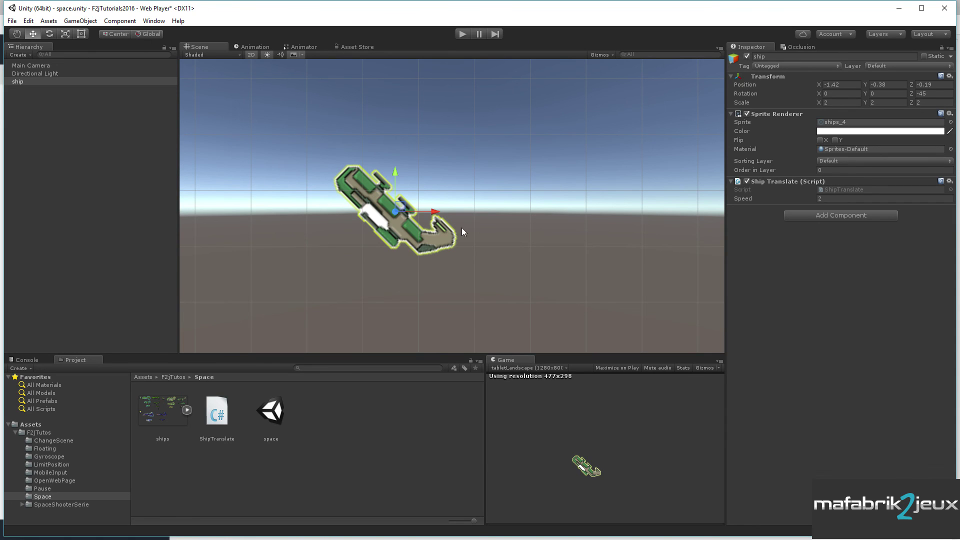
pyautogui.click(149, 34)
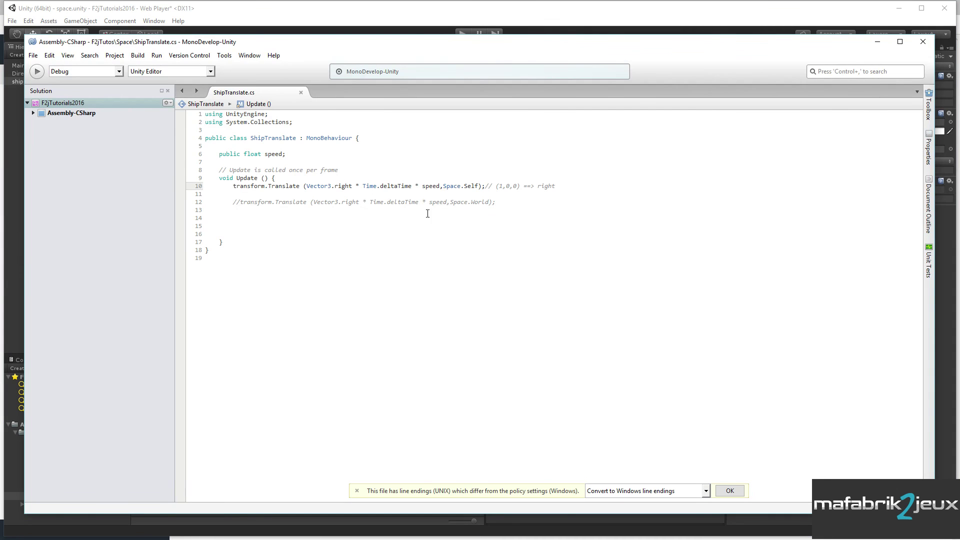
# Step: Highlight the Space.Self argument on line 10, read the Space tooltip, then return to Unity
pyautogui.moveTo(443, 186); pyautogui.dragTo(479, 188)
pyautogui.moveTo(457, 187)
pyautogui.click(527, 22)
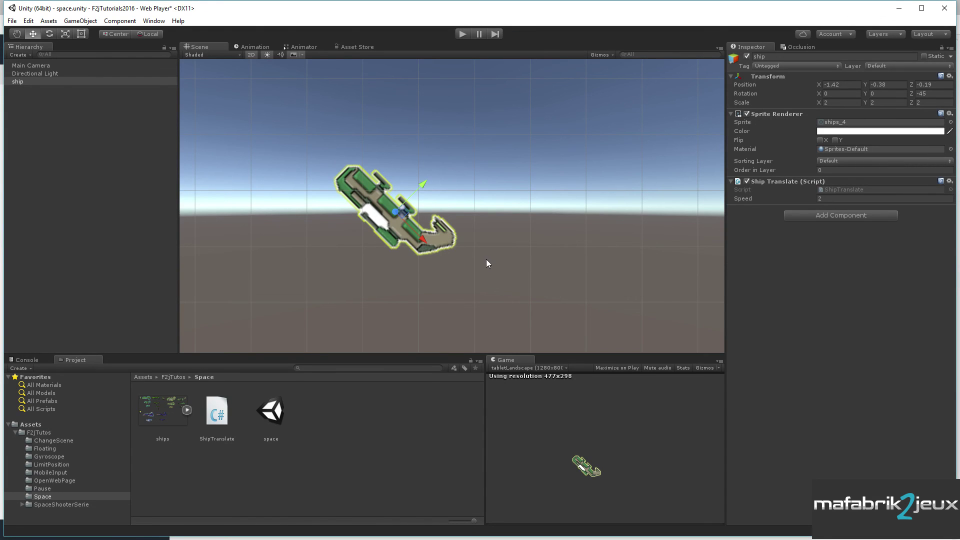